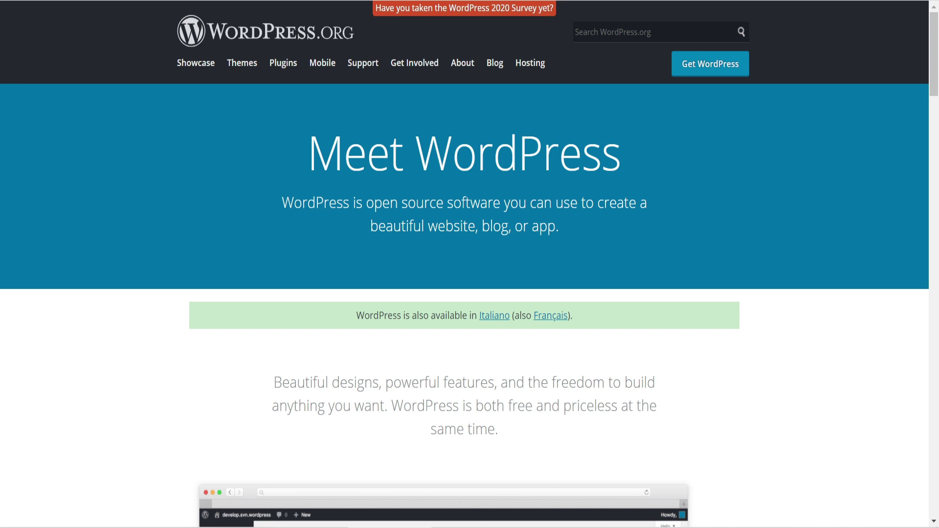
Step: Open the Get WordPress download page offering WordPress 5.5.3
left_click(698, 74)
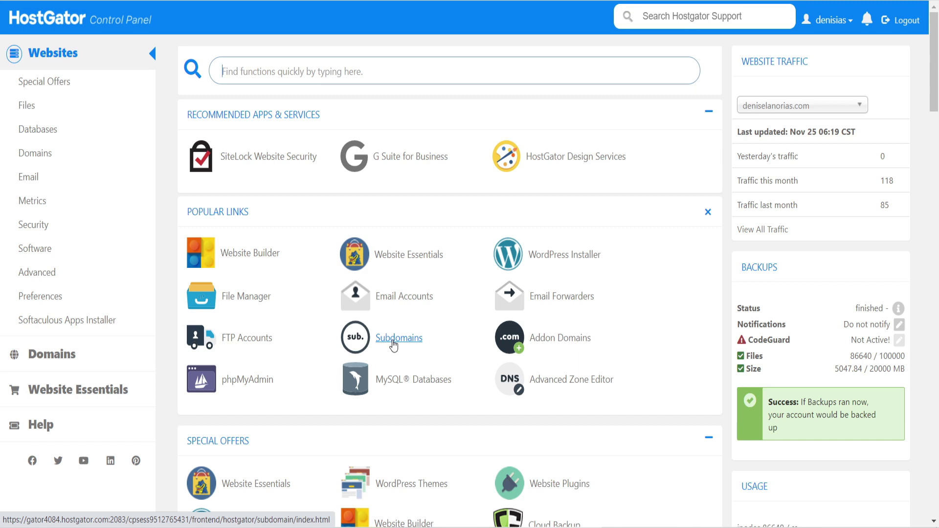
Step: Create a subdomain named 'magazine' on the default main domain
left_click(394, 344)
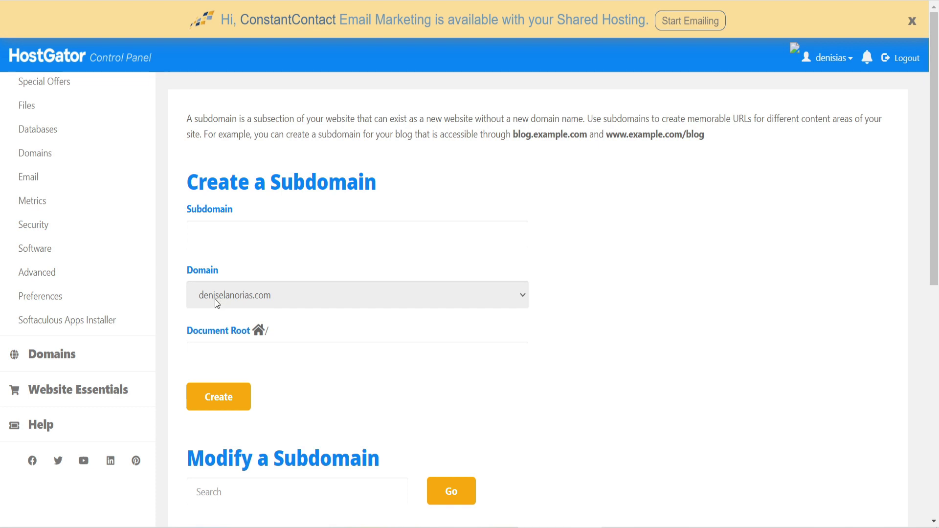
left_click(245, 238)
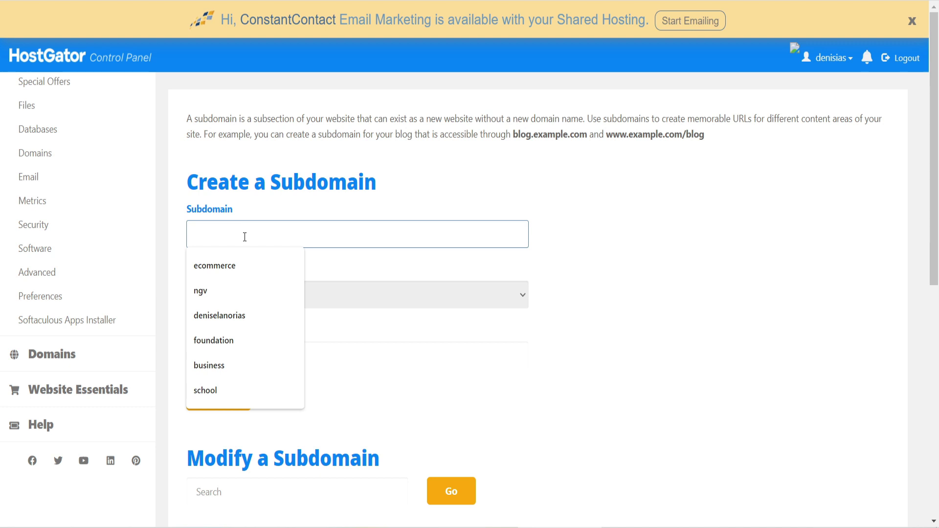
type("magazine")
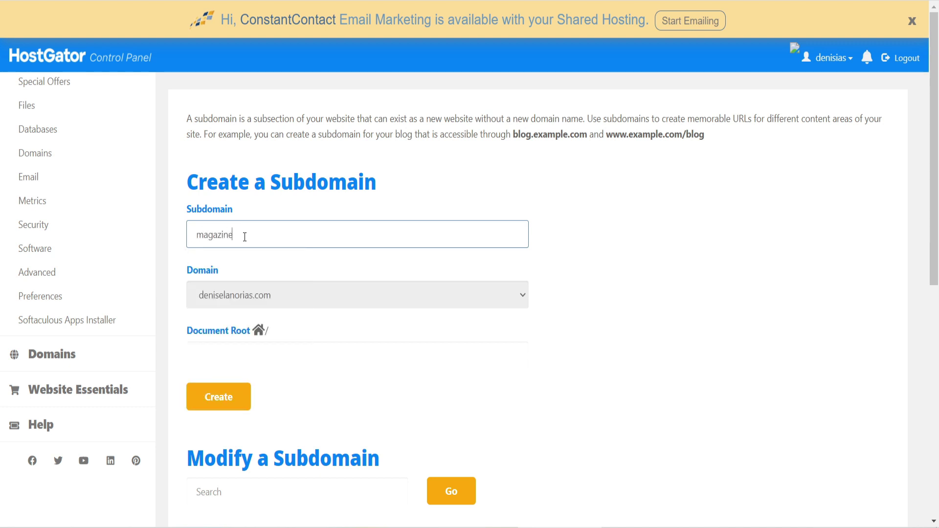
left_click(223, 402)
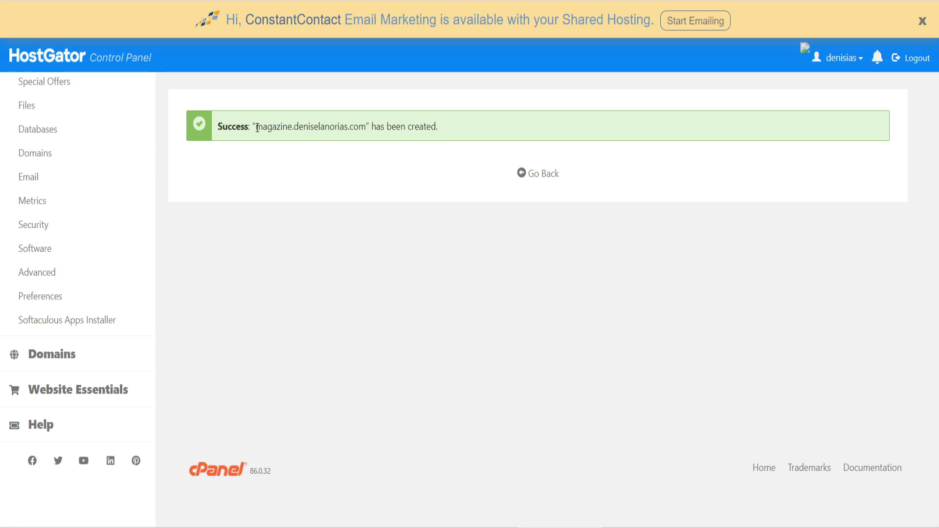
Step: Select the new magazine subdomain address, go back, and check it in the Modify a Subdomain table
left_click_drag(257, 128, 361, 130)
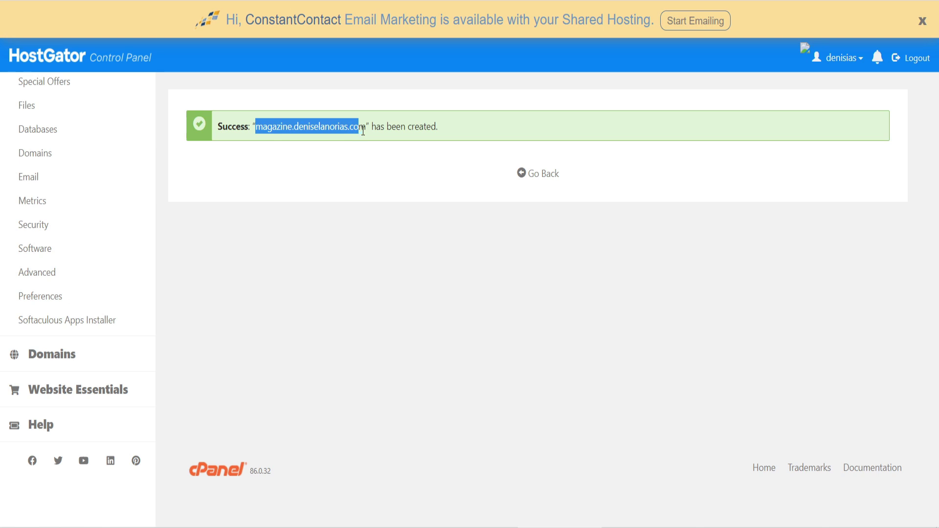
left_click_drag(363, 132, 366, 130)
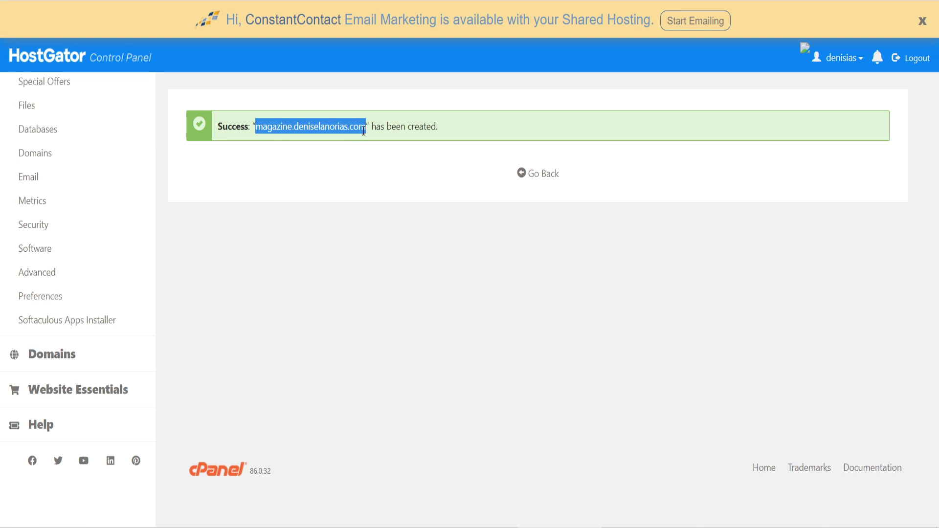
left_click(544, 175)
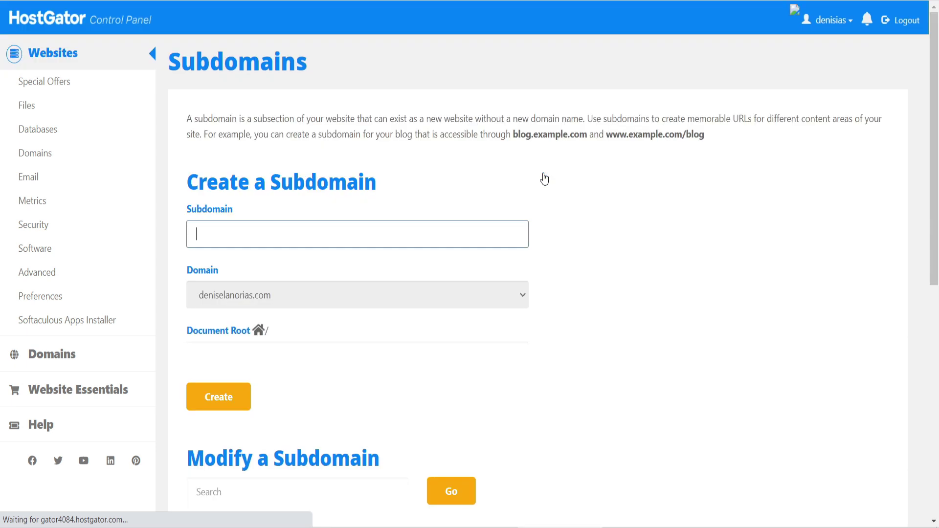
scroll(543, 179, "down", 10)
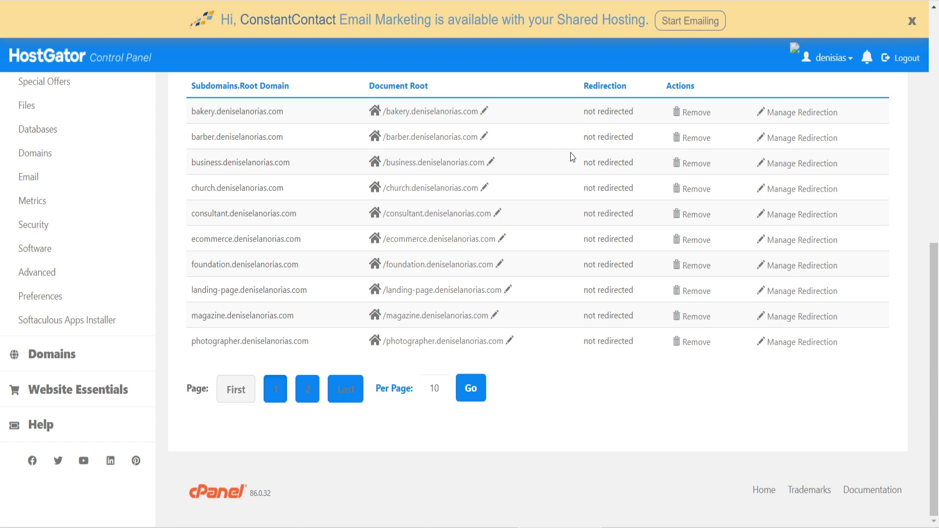
scroll(570, 153, "up", 5)
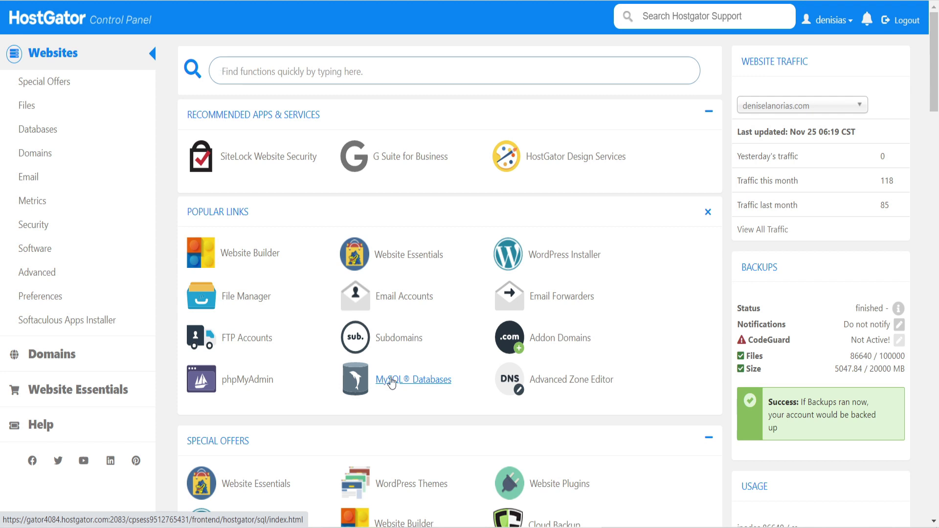
Step: Create a MySQL database named 'magazine' and return to the MySQL Databases page
left_click(391, 383)
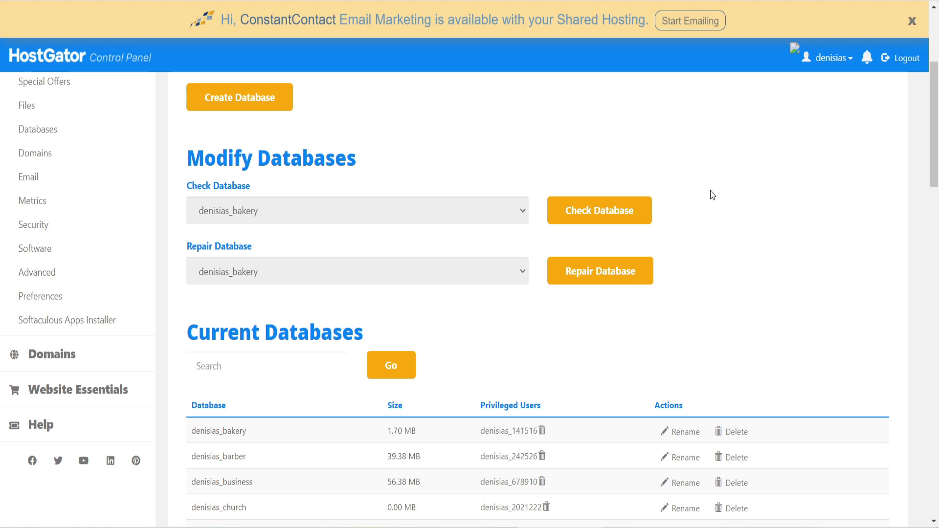
scroll(323, 223, "up", 4)
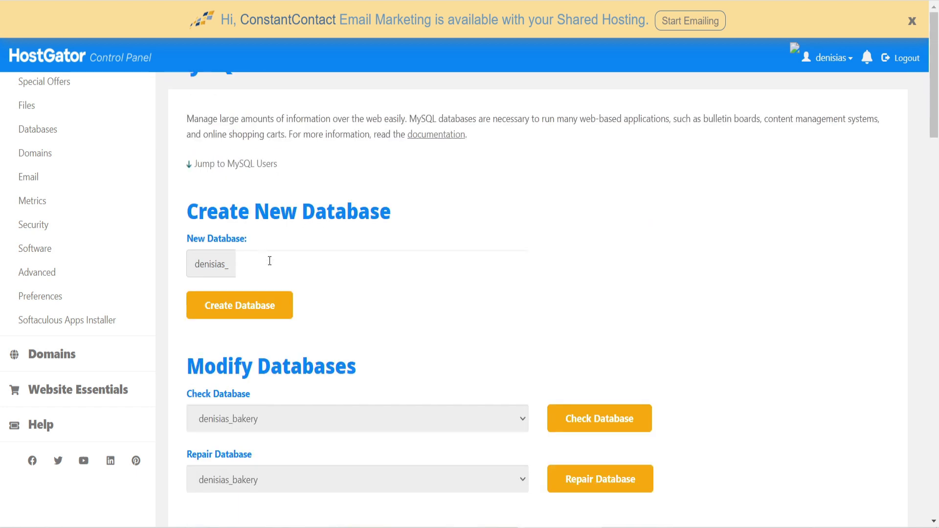
left_click(270, 261)
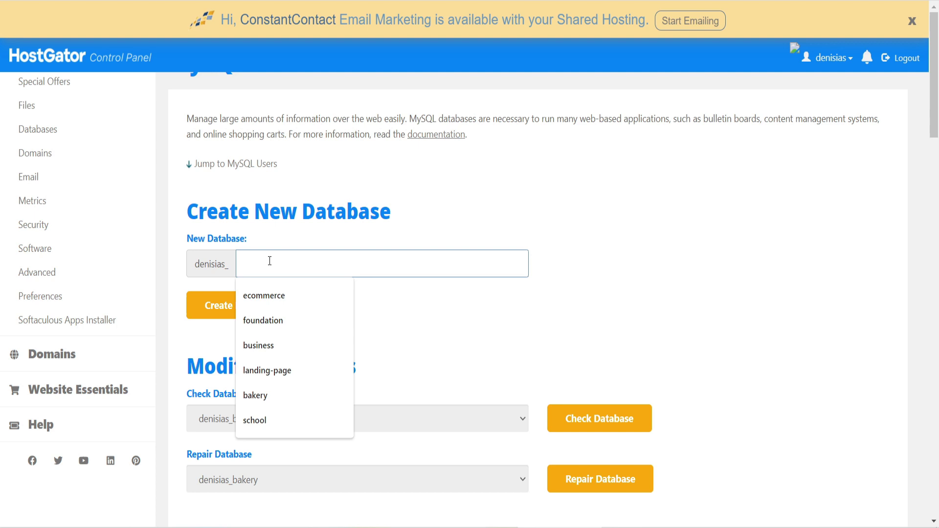
type("magazine")
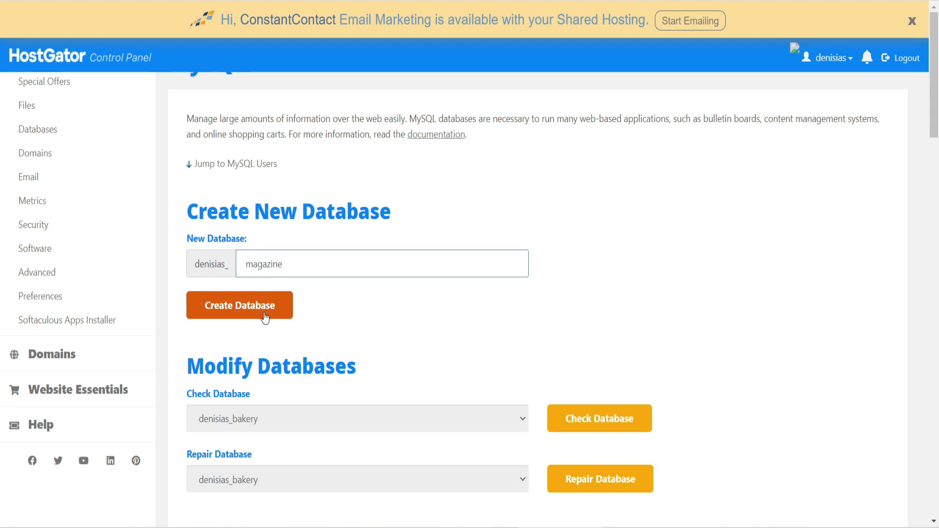
left_click(265, 318)
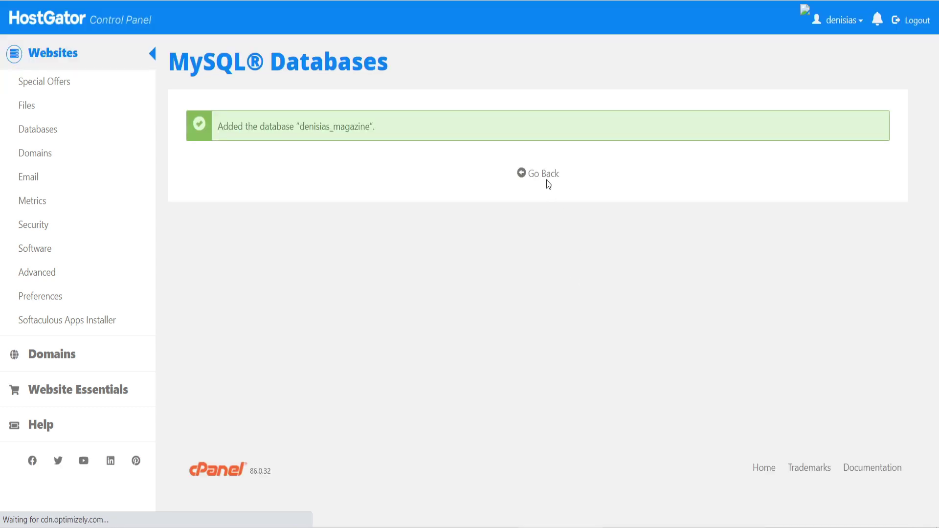
left_click(546, 177)
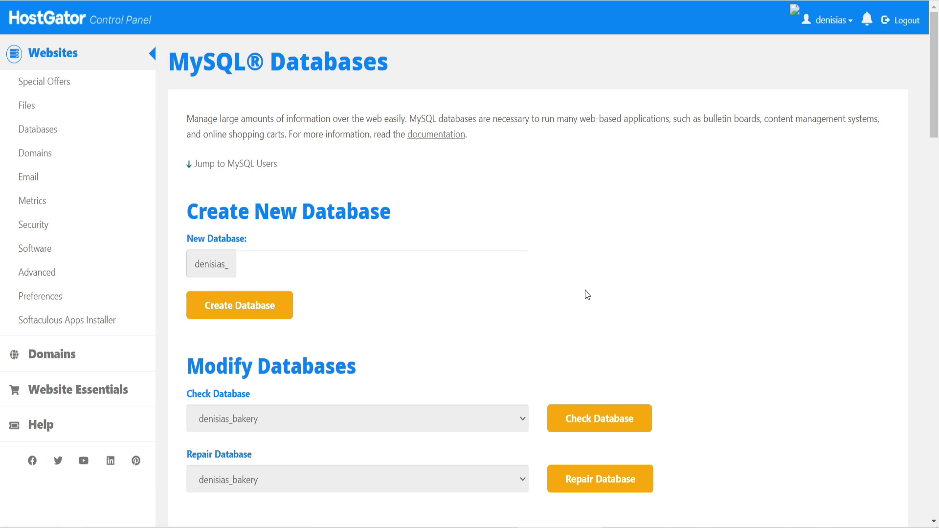
Step: Enter a username for the new MySQL user under Add New User
scroll(587, 295, "down", 15)
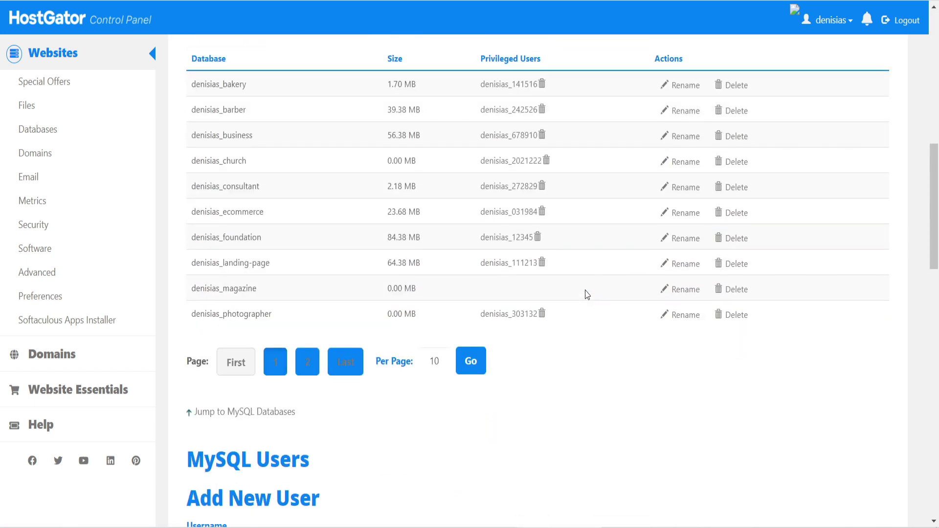
scroll(587, 294, "down", 3)
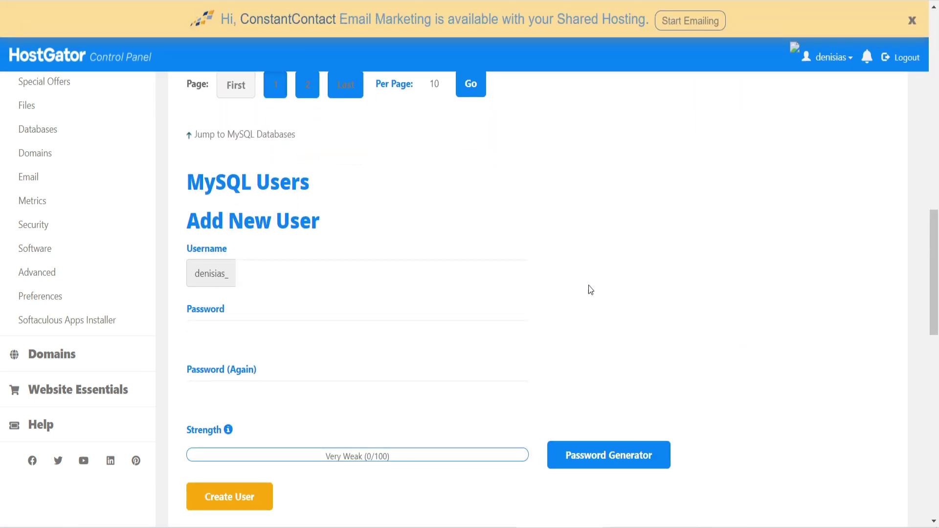
left_click(308, 269)
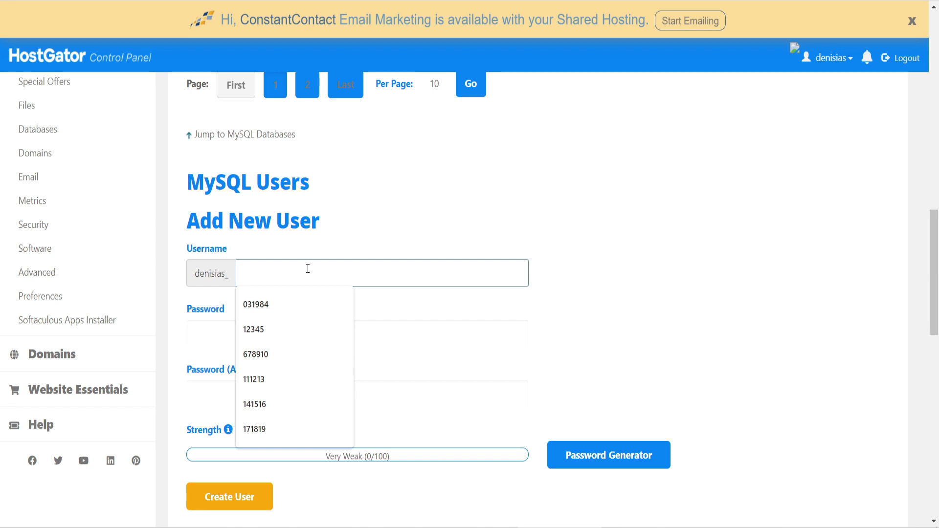
type("333")
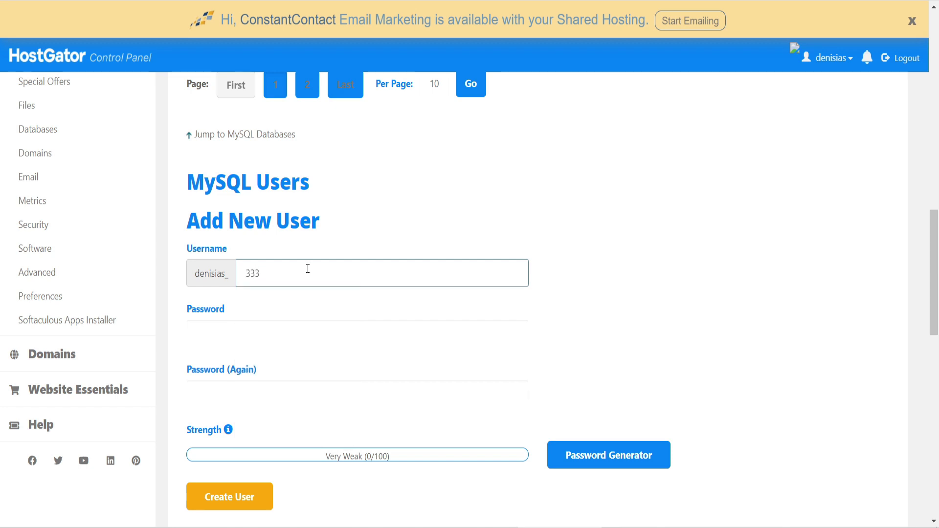
type("435")
Step: Paste the strong password into both password fields, create the user, and go back
left_click(275, 335)
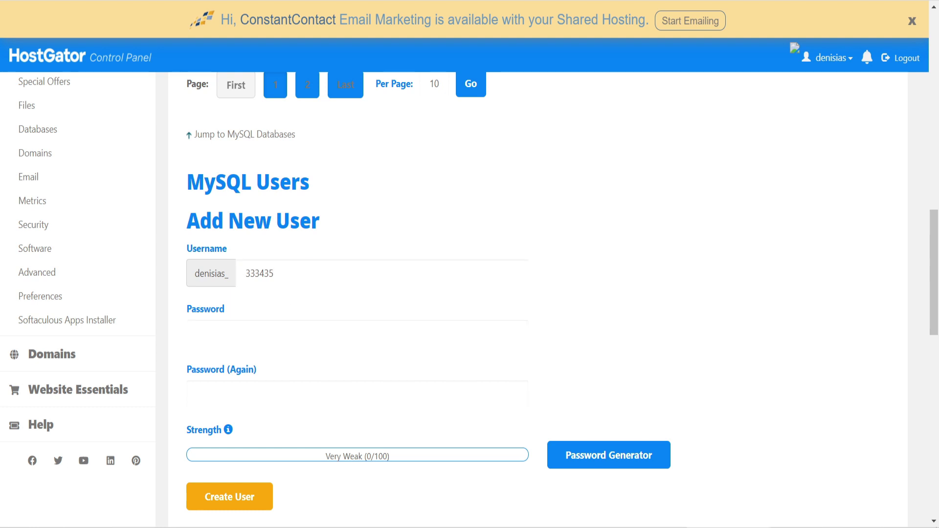
left_click(319, 335)
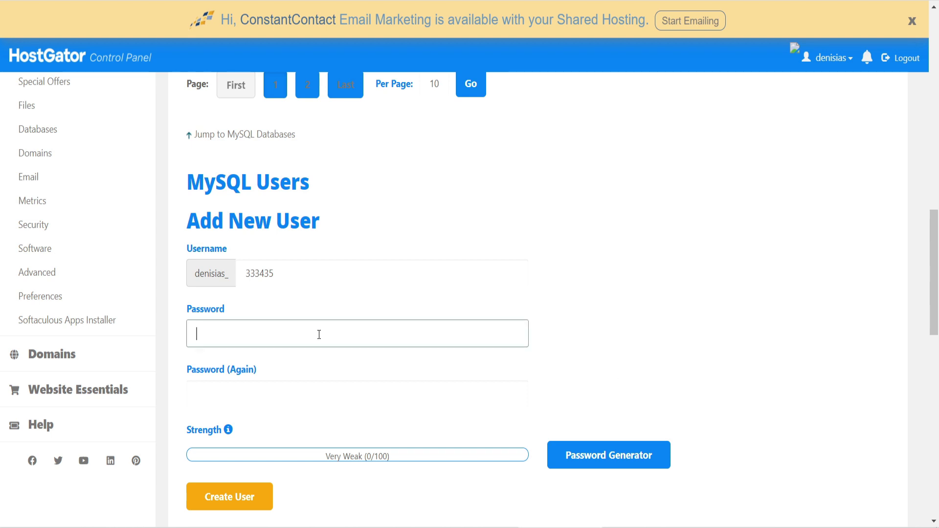
key("ctrl+v")
left_click(298, 396)
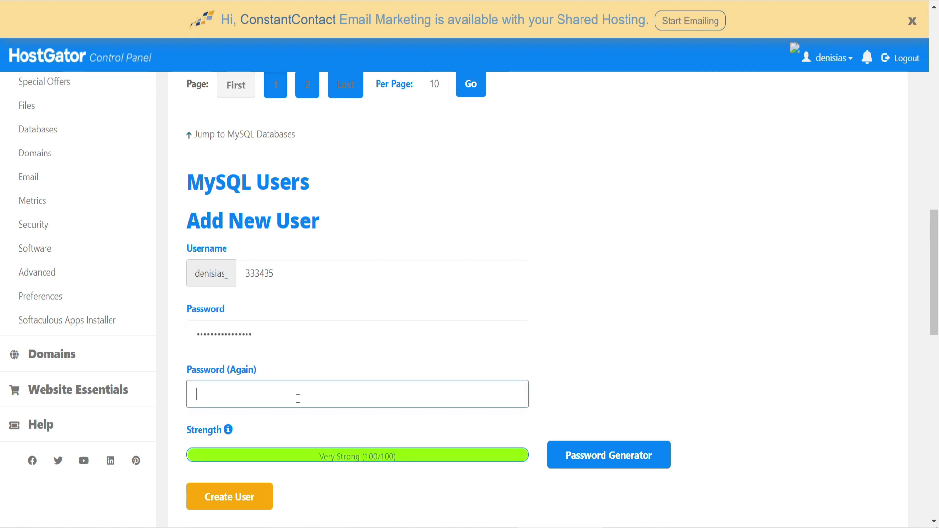
key("ctrl+v")
scroll(610, 325, "down", 1)
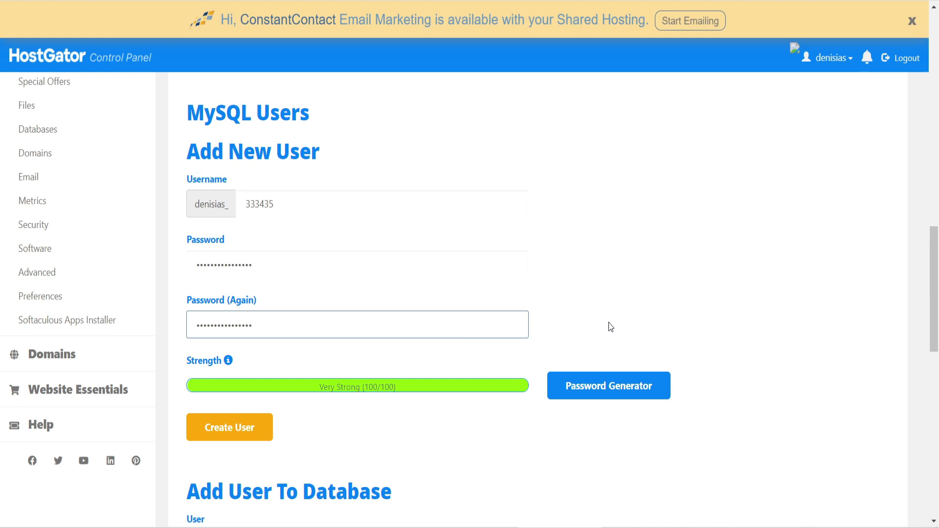
left_click(237, 438)
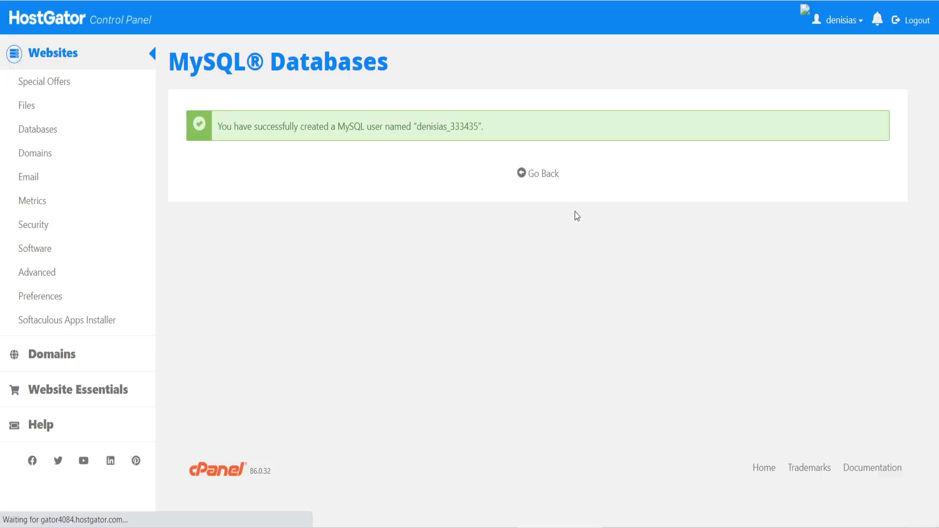
left_click(543, 176)
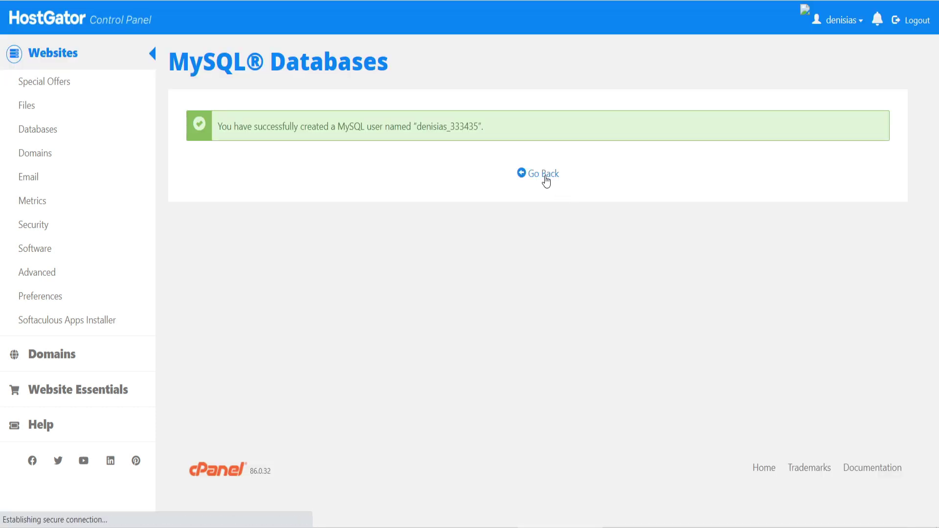
scroll(586, 279, "down", 20)
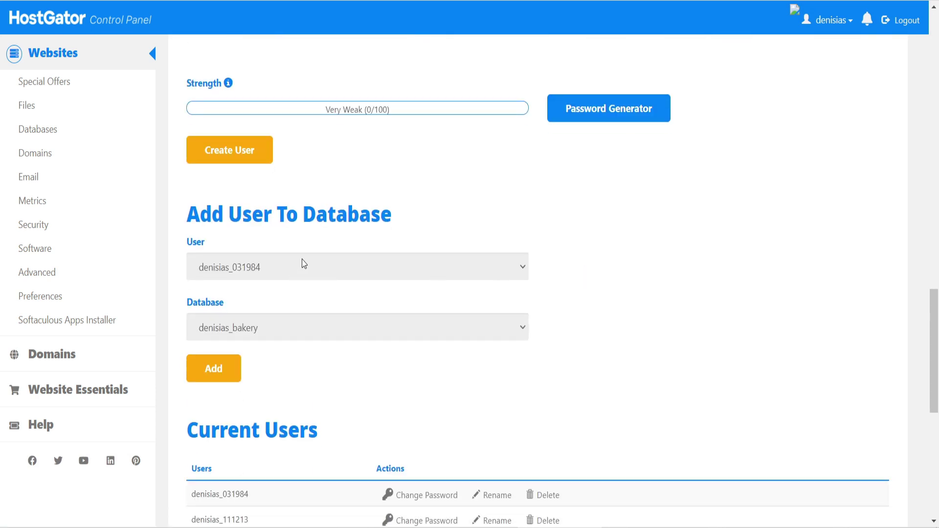
Step: Add the new user to the magazine database with ALL PRIVILEGES and apply the changes
left_click(304, 264)
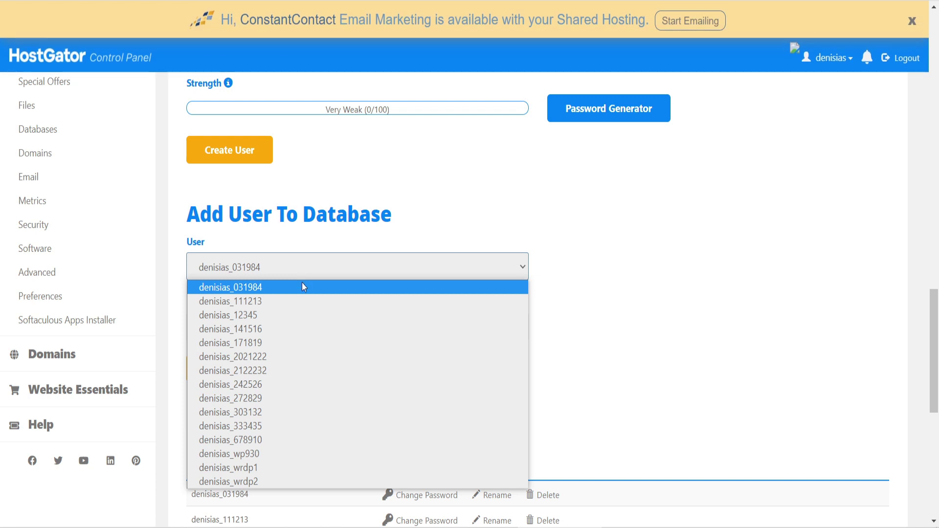
left_click(301, 425)
left_click(336, 337)
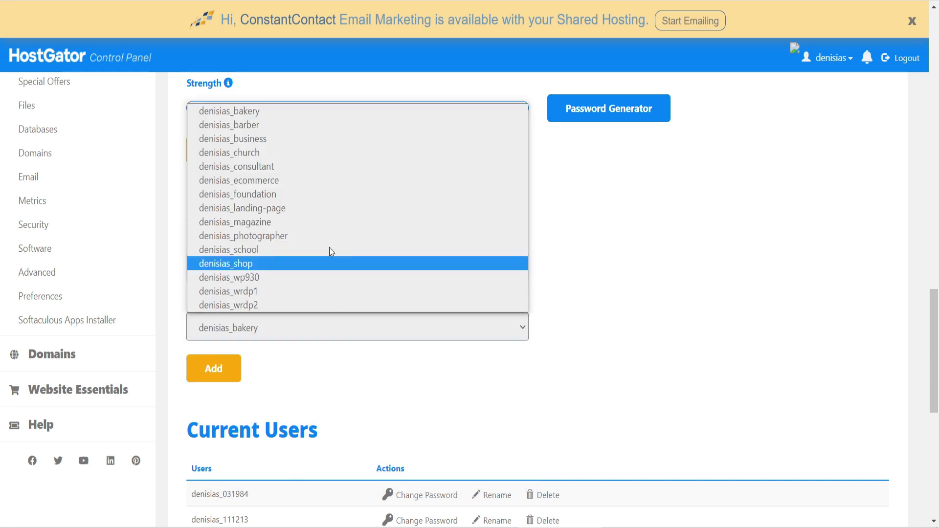
left_click(311, 227)
left_click(214, 372)
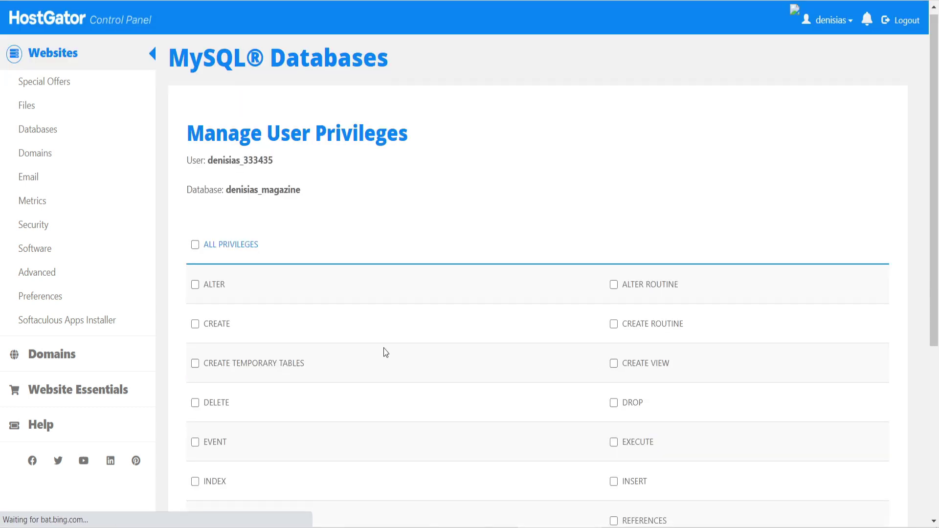
scroll(384, 350, "down", 3)
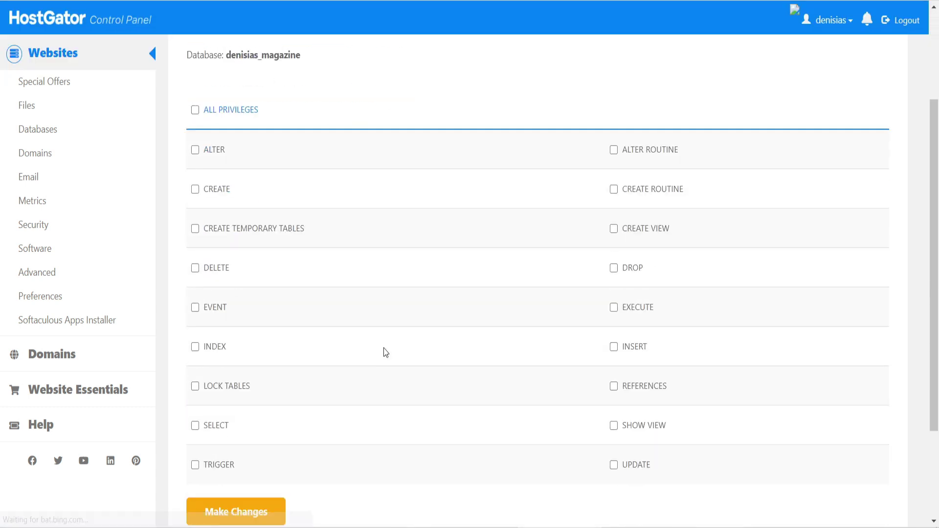
left_click(195, 109)
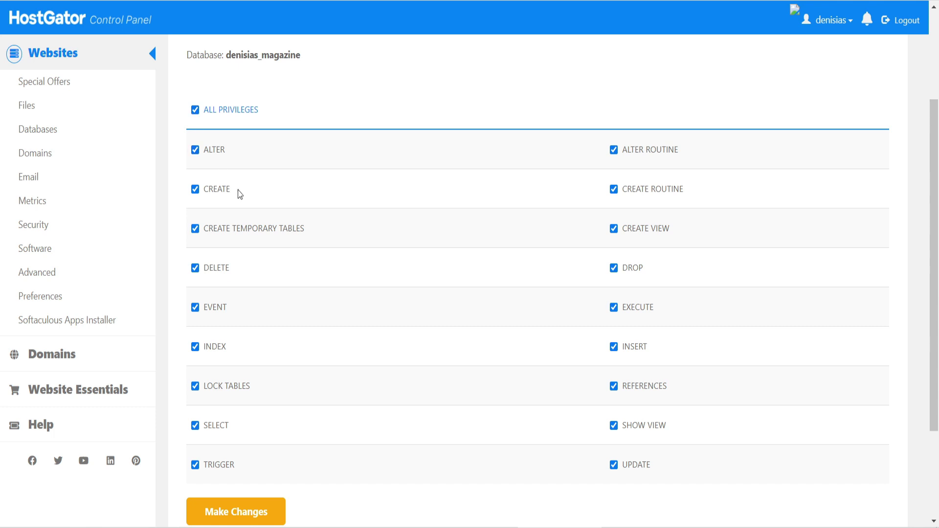
left_click(246, 513)
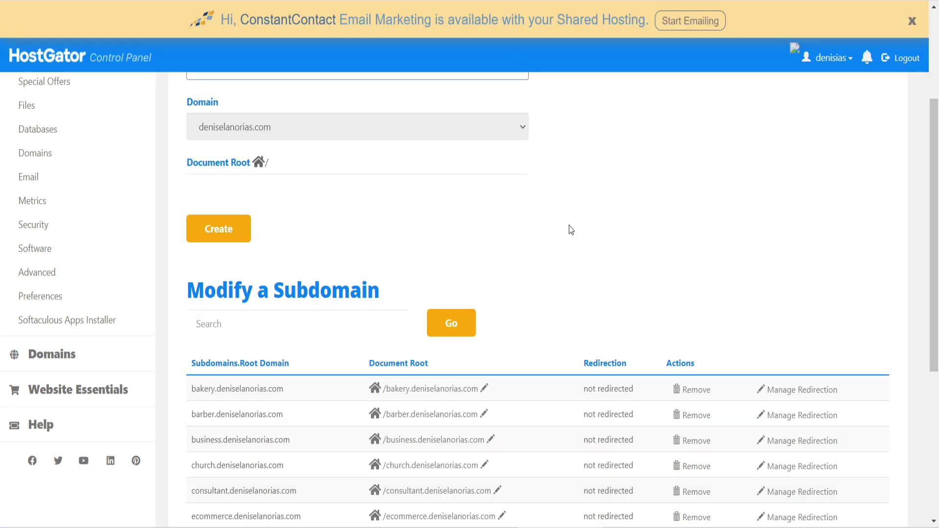
Step: Reload the Subdomains page and open the magazine subdomain's document root folder
scroll(568, 231, "down", 5)
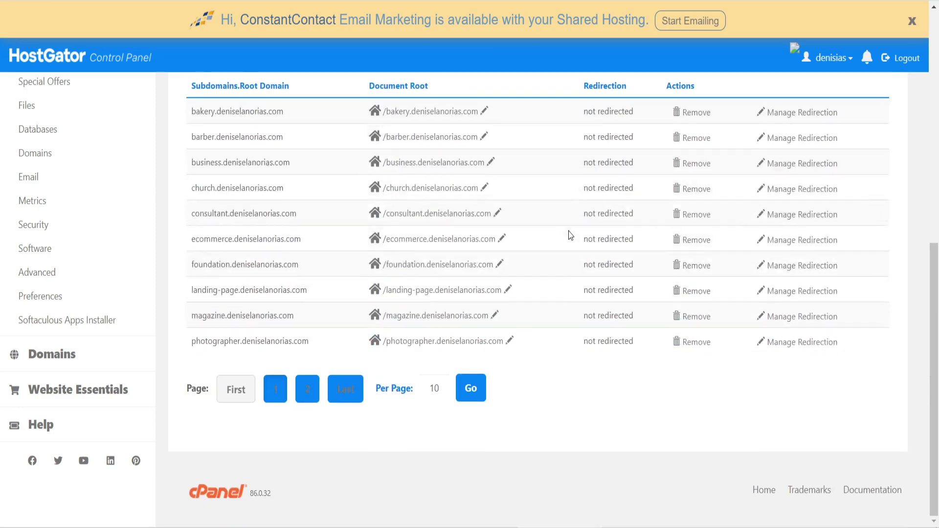
key("F5")
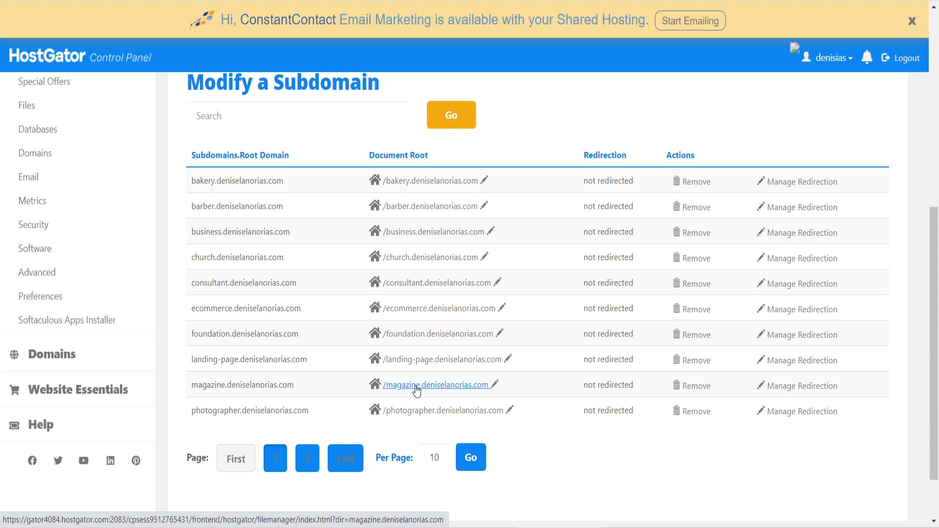
left_click(415, 389)
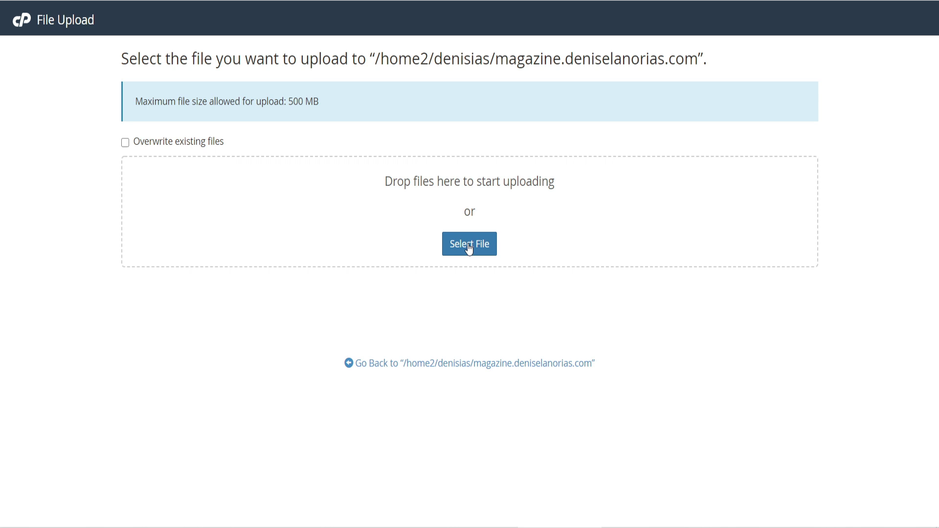
Step: Upload wordpress-5.5.3.zip from Downloads to the magazine folder and close the upload tab
left_click(469, 244)
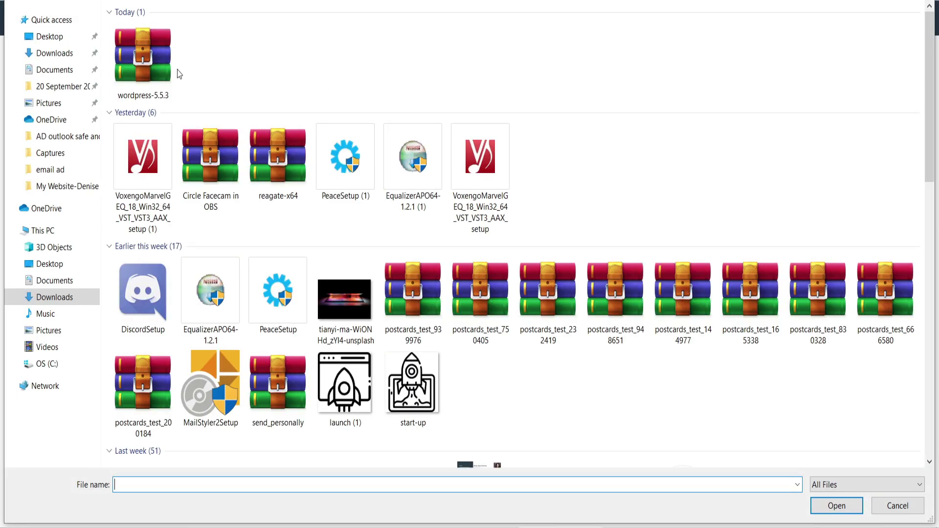
left_click(144, 66)
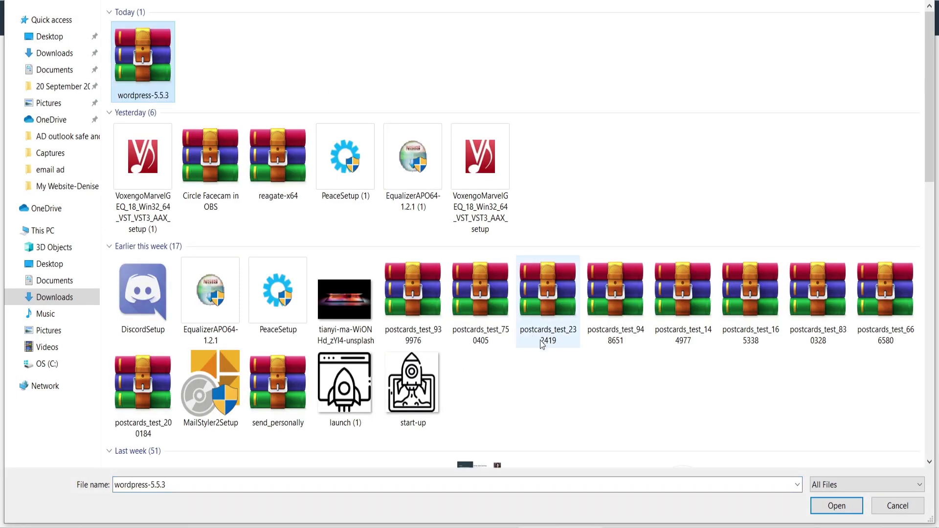
left_click(837, 506)
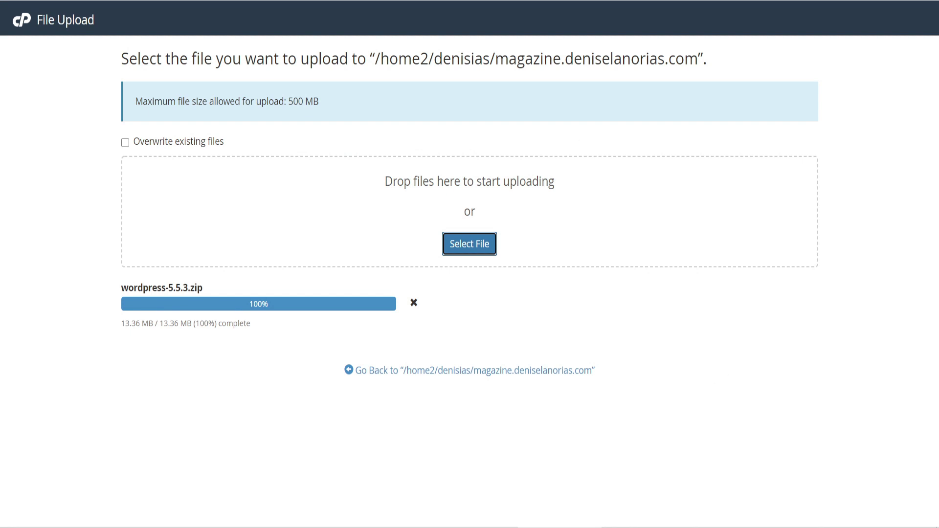
key("ctrl+w")
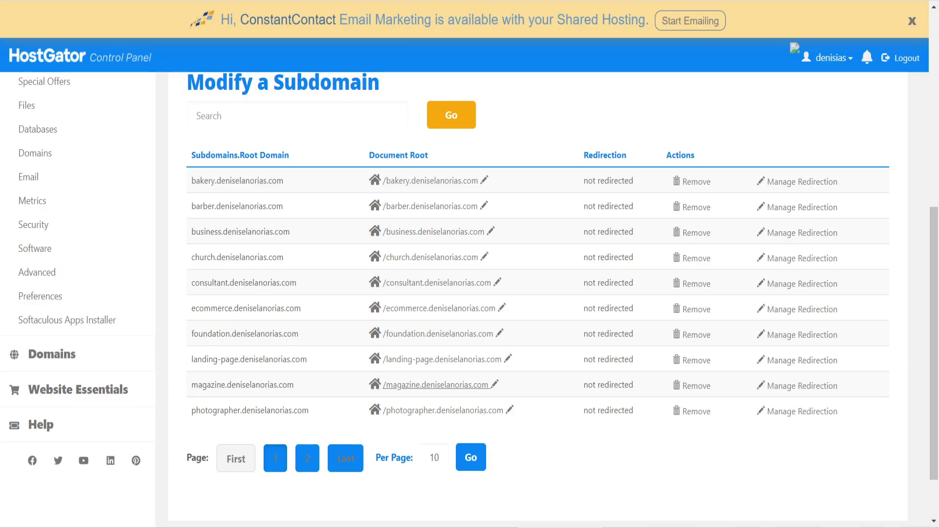
Step: Re-upload wordpress-5.5.3.zip to the magazine folder with Overwrite existing files enabled
left_click(435, 385)
left_click(412, 390)
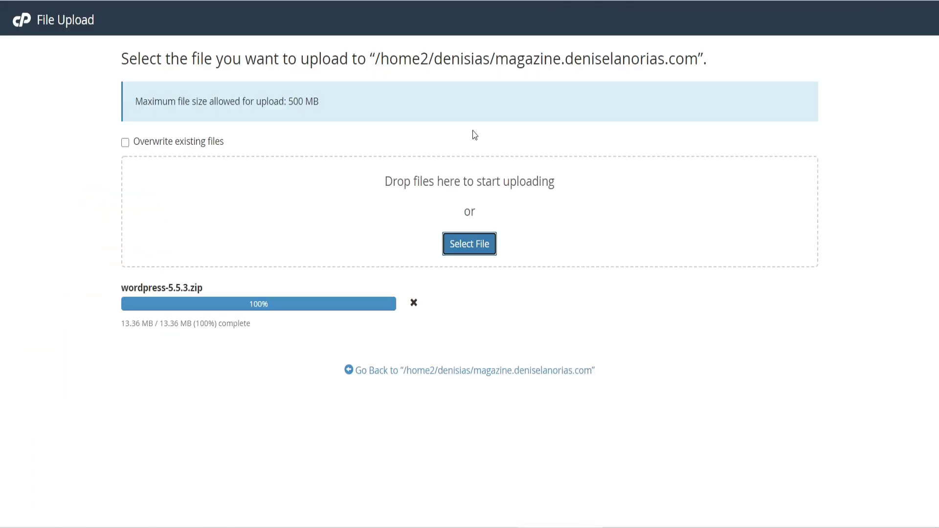
left_click(126, 142)
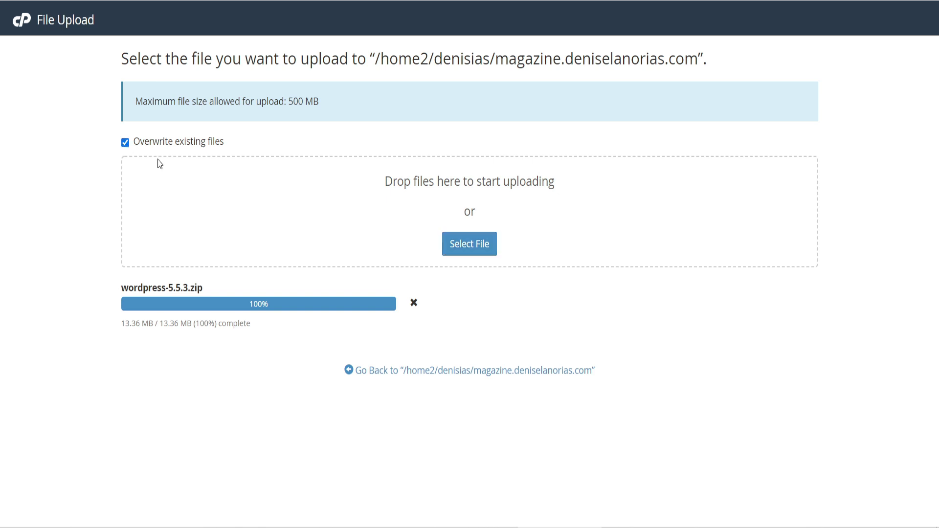
left_click(466, 241)
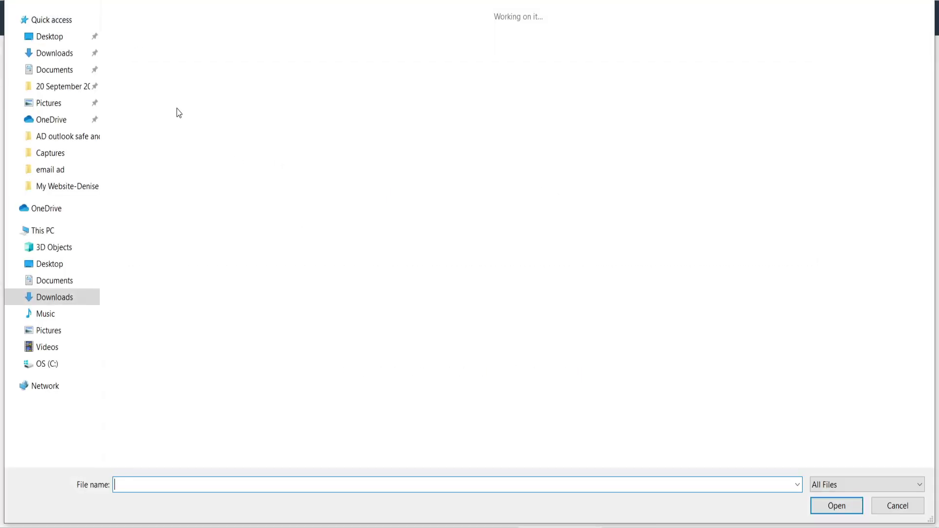
left_click(156, 83)
left_click(854, 509)
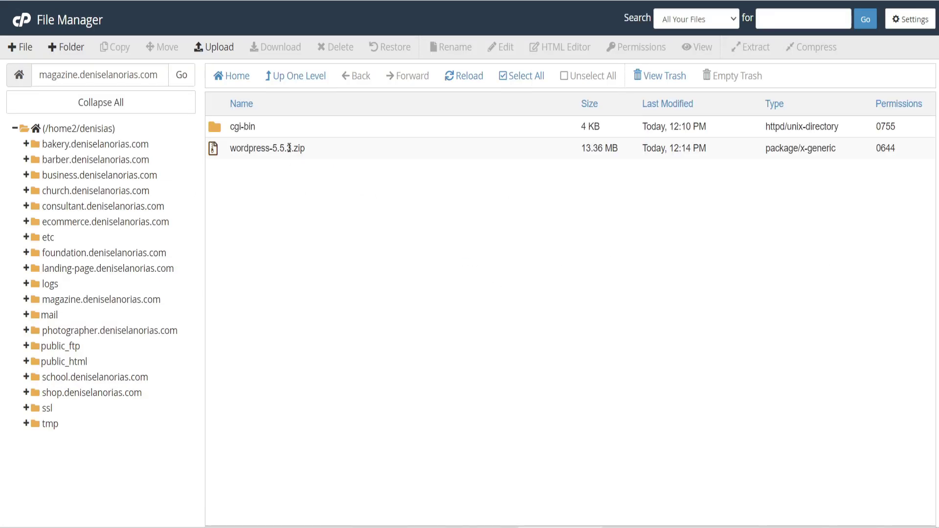
Step: Extract wordpress-5.5.3.zip into the magazine folder
left_click(268, 151)
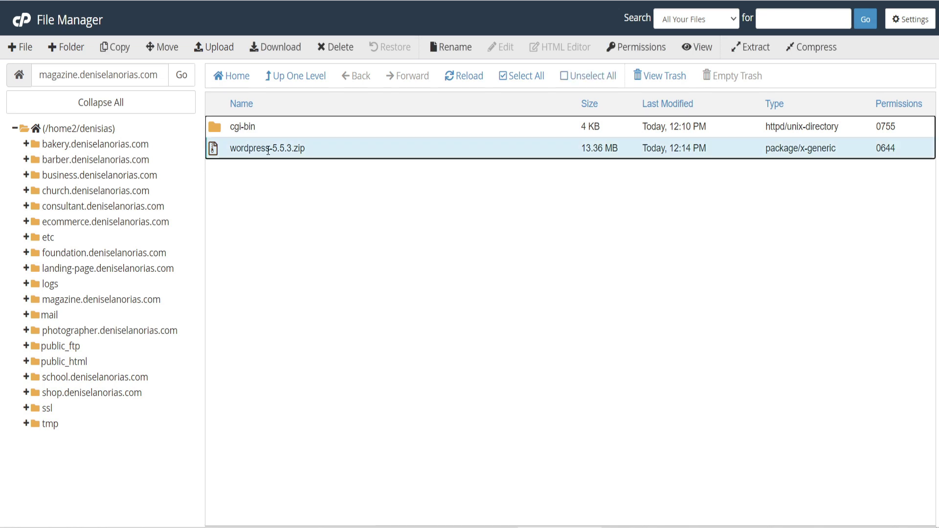
right_click(268, 151)
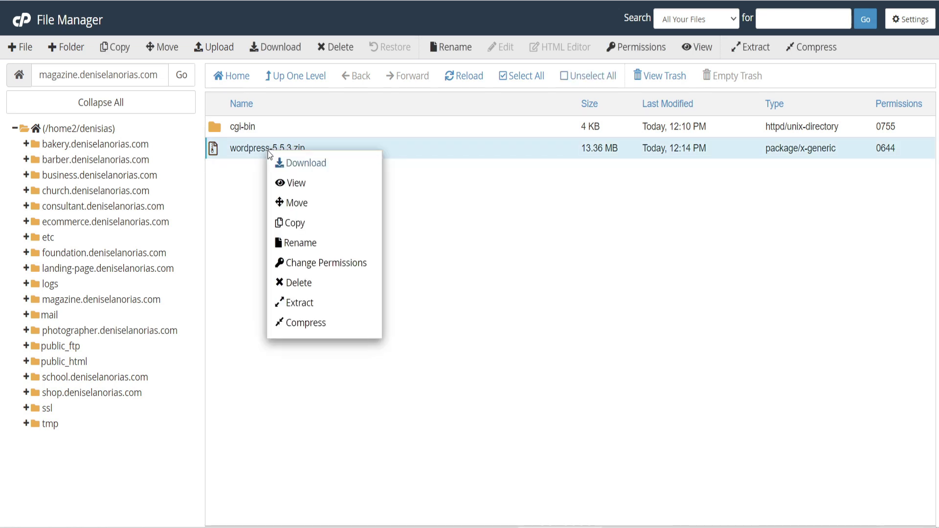
left_click(299, 303)
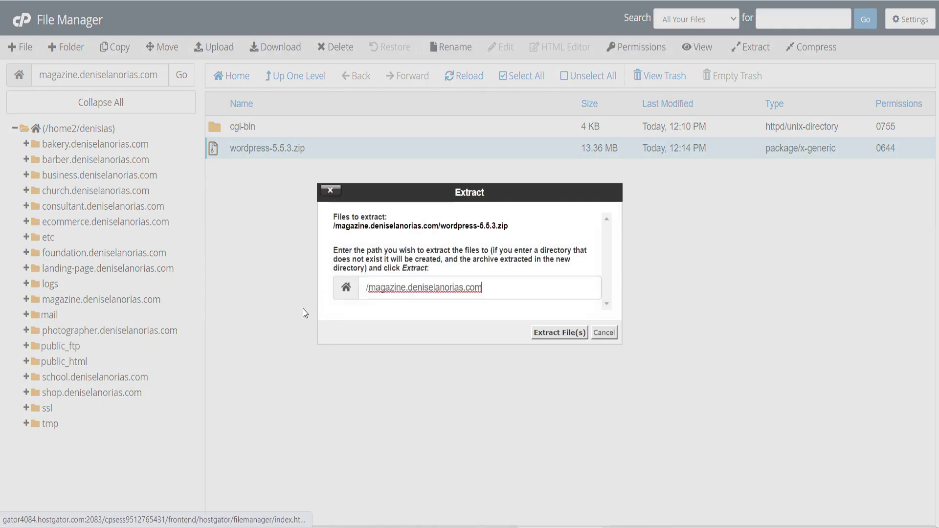
left_click(561, 335)
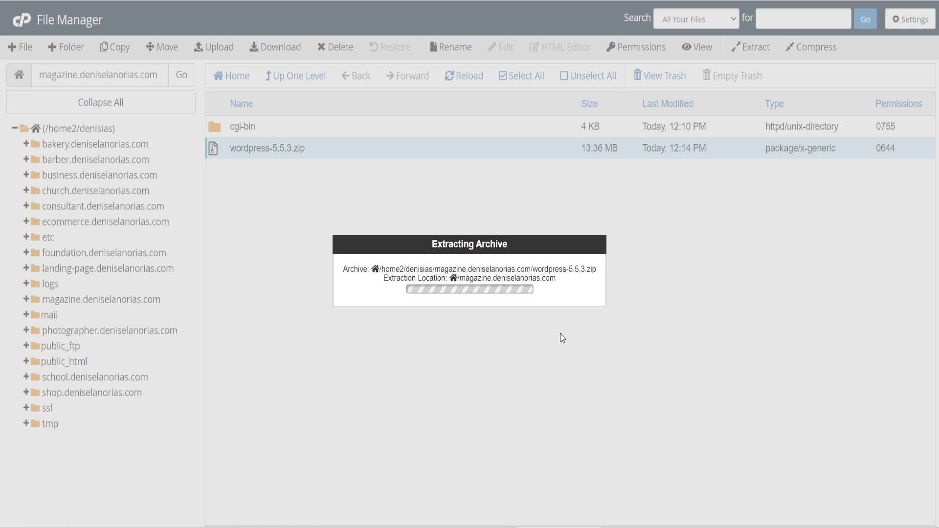
left_click(664, 408)
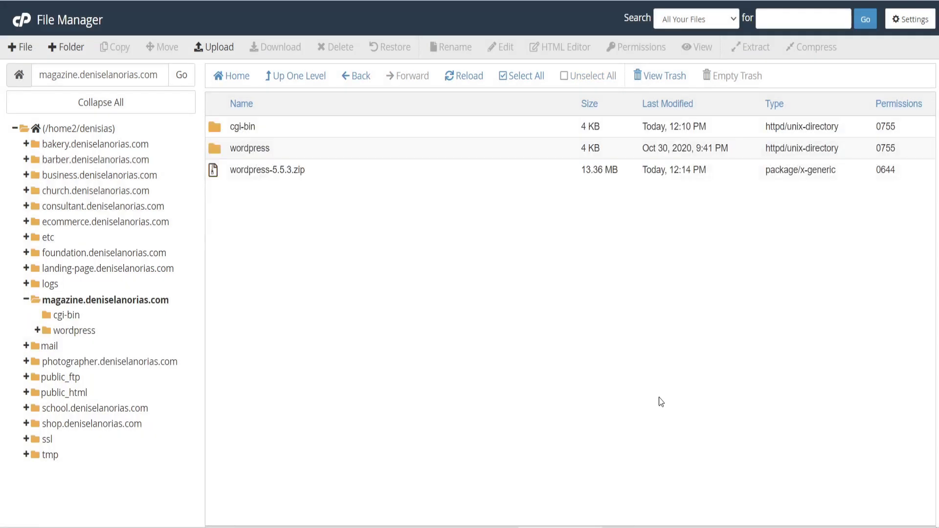
Step: Permanently delete wordpress-5.5.3.zip, skipping the trash
left_click(251, 170)
right_click(251, 170)
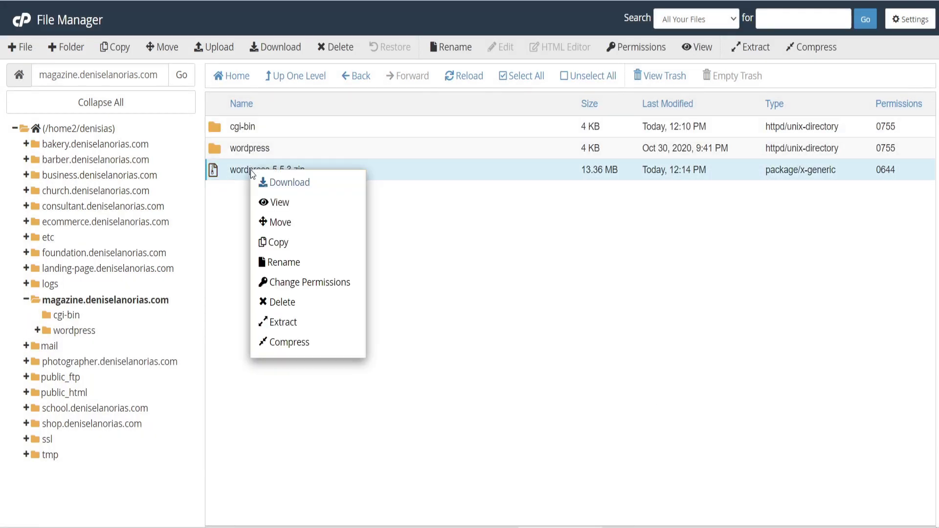
left_click(282, 302)
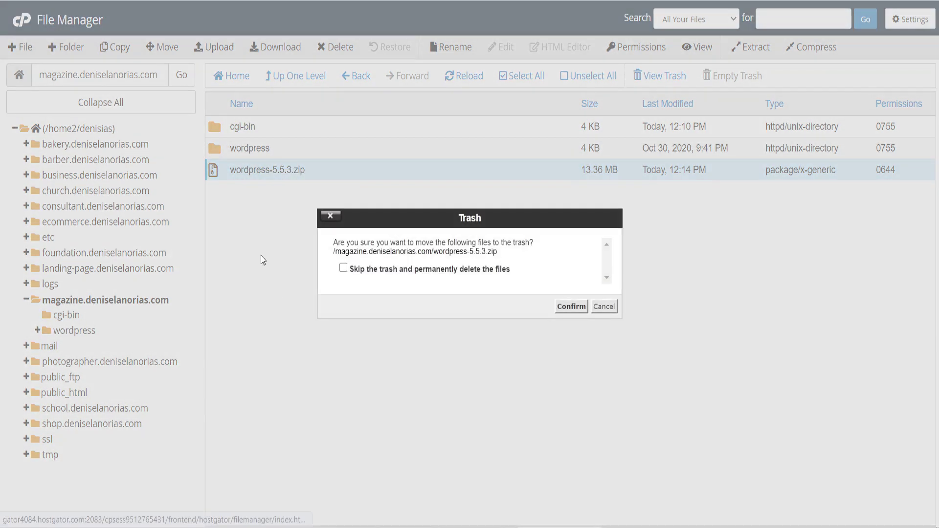
left_click(467, 270)
left_click(571, 308)
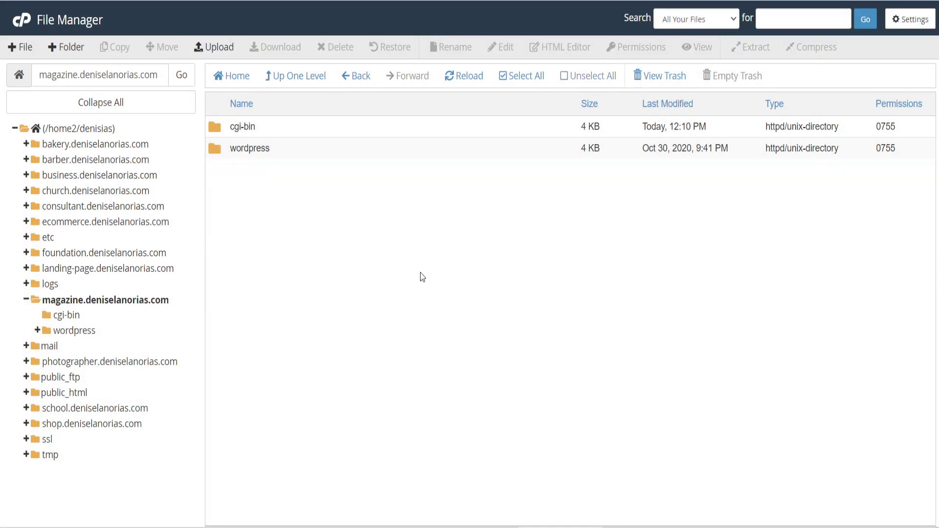
left_click(253, 149)
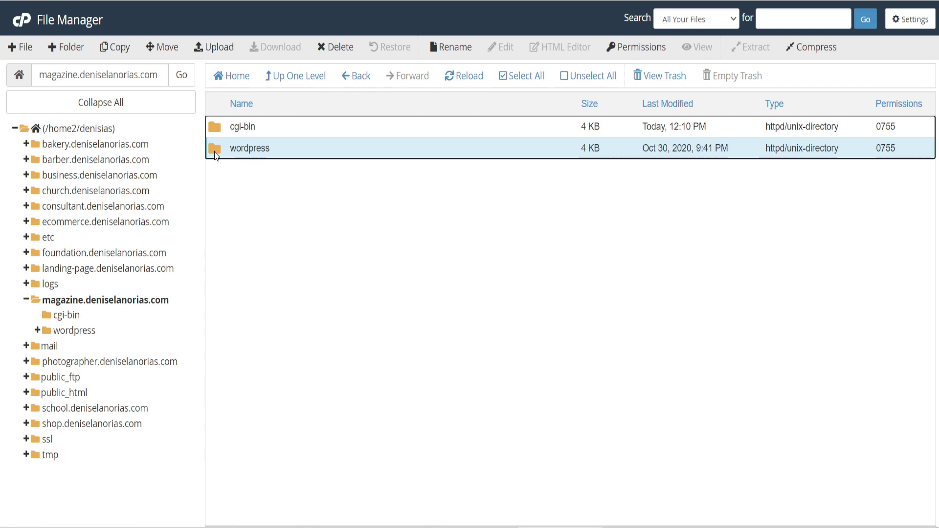
Step: Move all files from the wordpress folder up into the magazine.deniselanorias.com folder
double_click(214, 152)
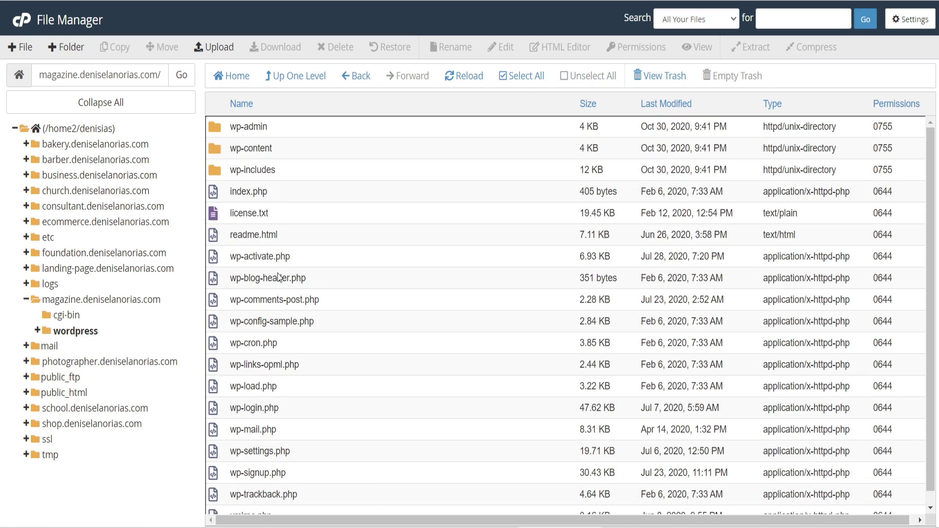
scroll(293, 397, "down", 1)
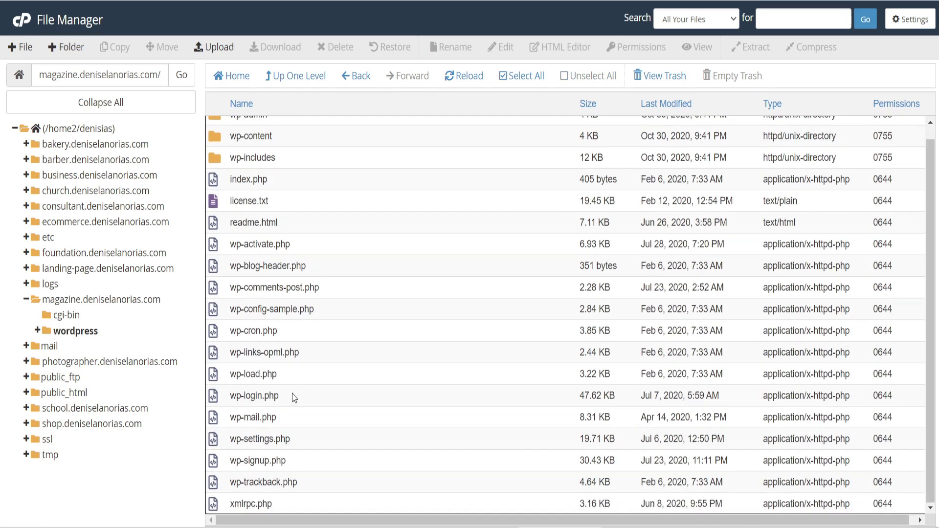
scroll(293, 397, "up", 1)
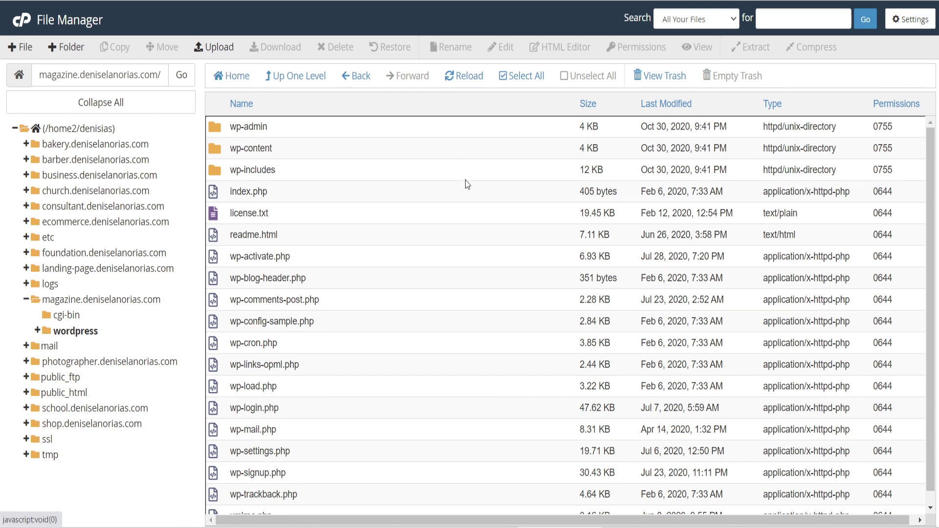
left_click(519, 77)
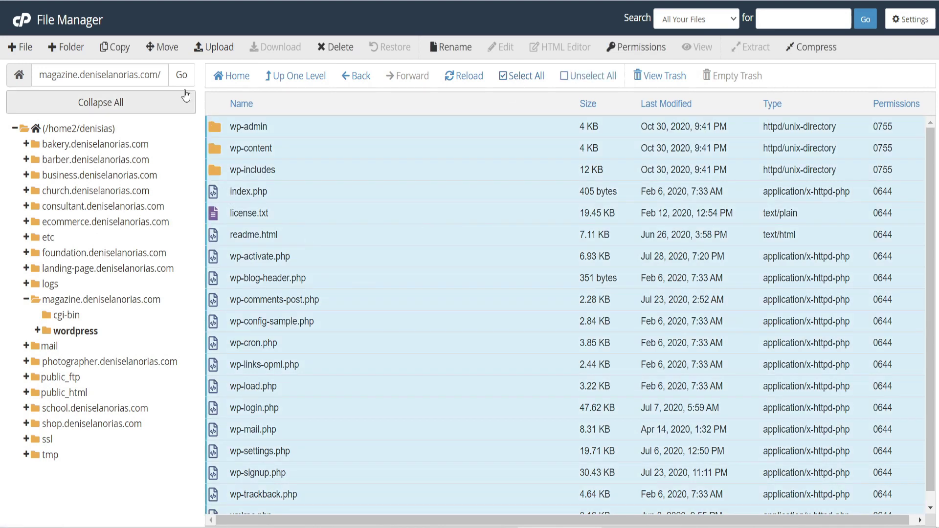
left_click(163, 49)
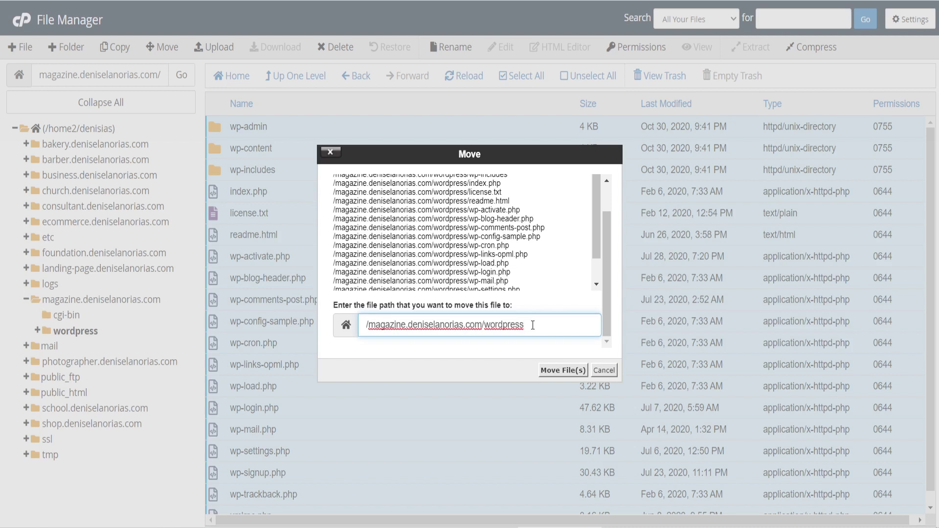
left_click_drag(532, 326, 487, 324)
left_click(553, 371)
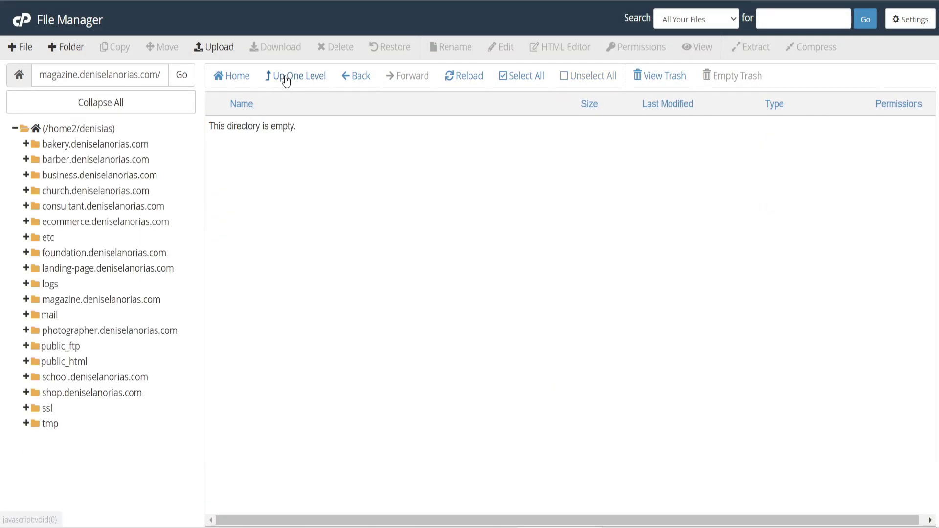
Step: Permanently delete the leftover wordpress folder, skipping the trash
left_click(288, 77)
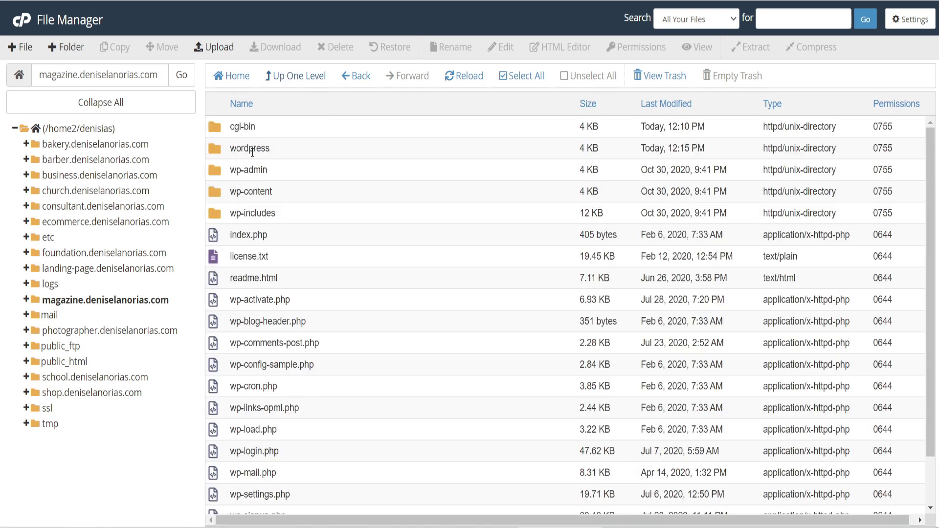
right_click(253, 150)
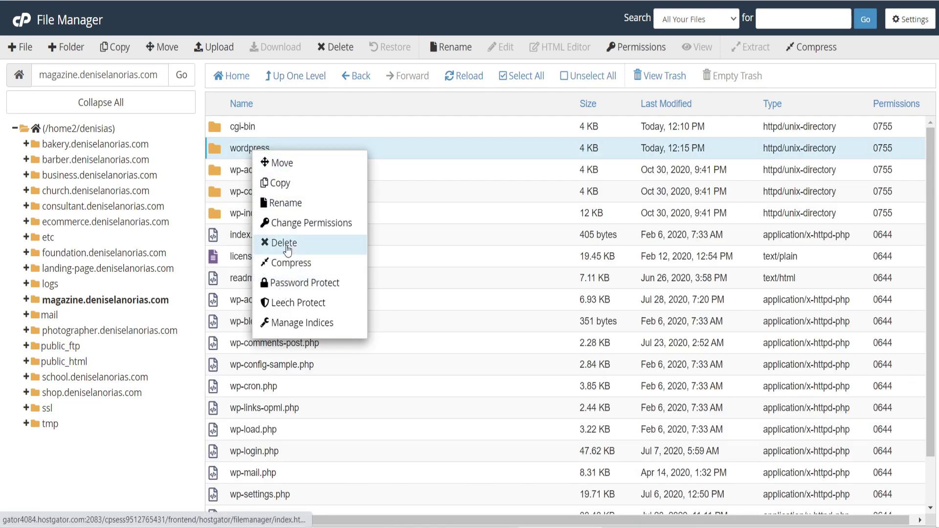
left_click(290, 243)
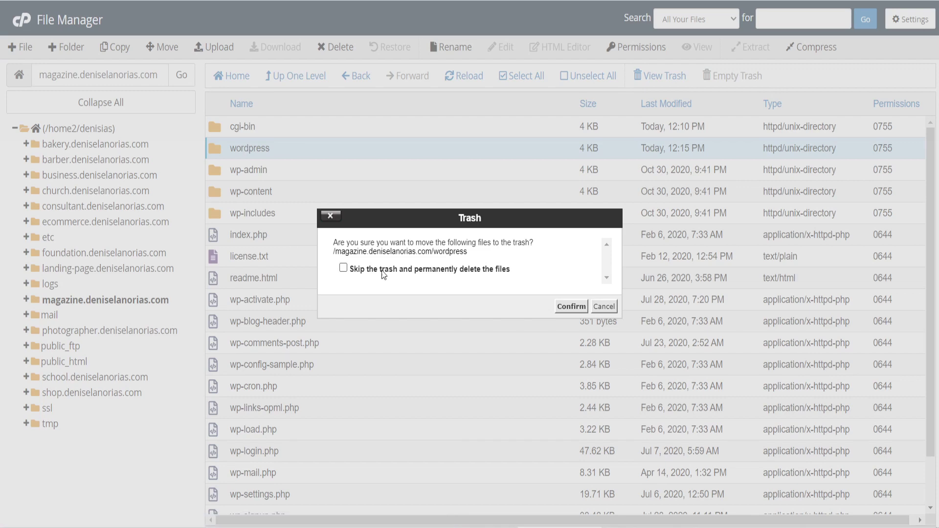
left_click(384, 270)
left_click(571, 307)
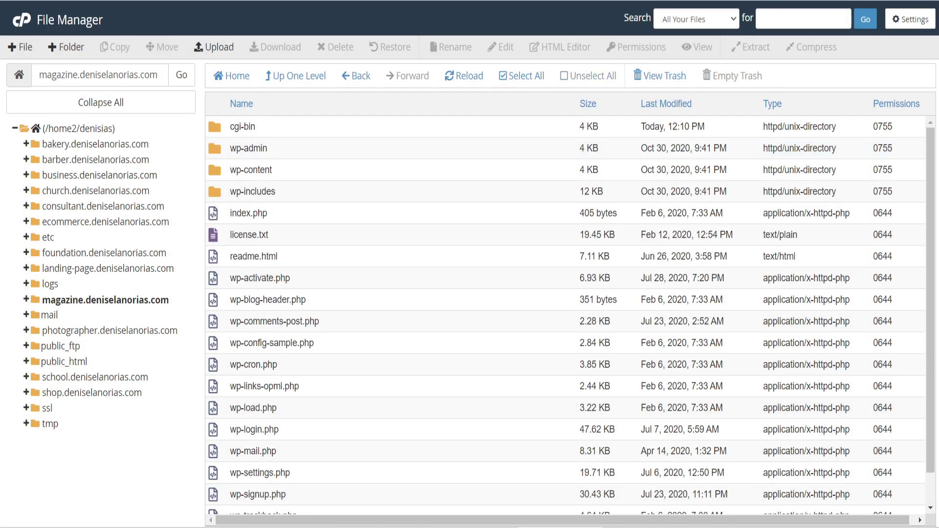
Step: Load magazine.deniselanorias.com in a new Chrome tab to reach the WordPress language page
key("ctrl+t")
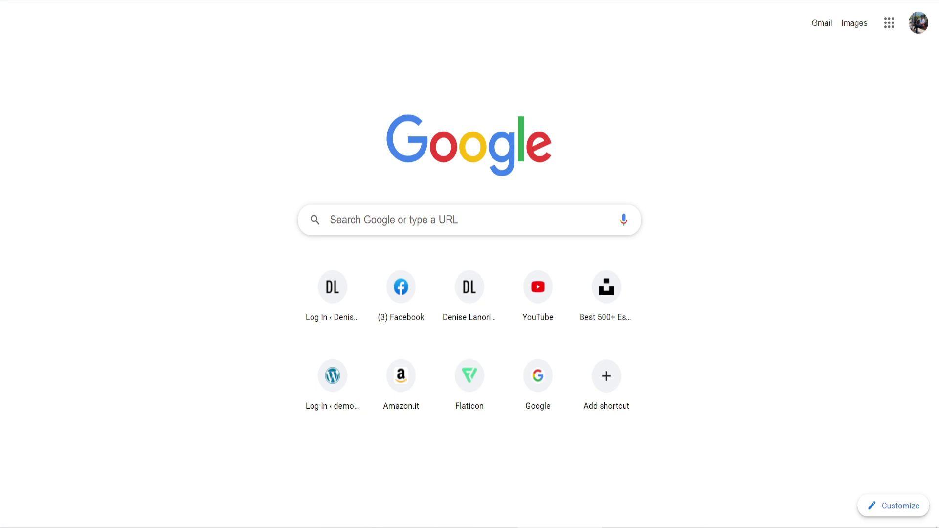
type("magazine d")
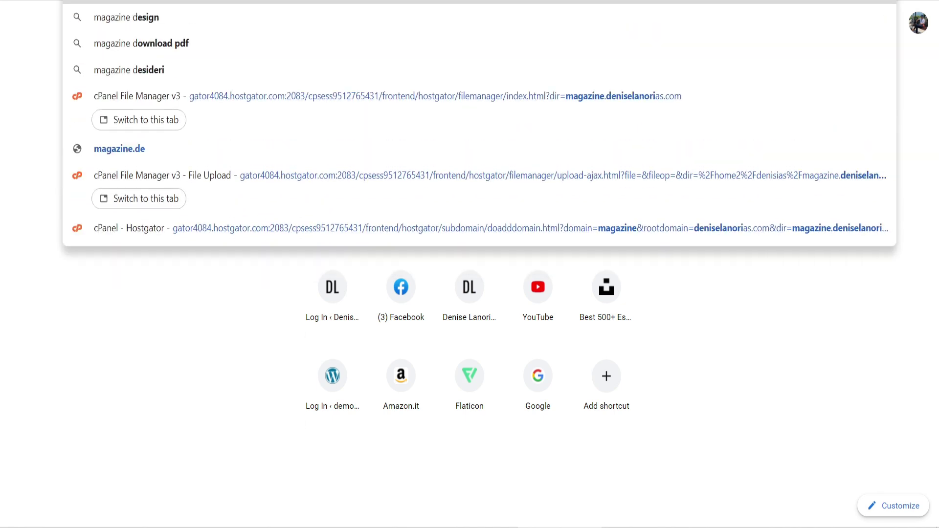
type("eniselanorias.com")
key("Return")
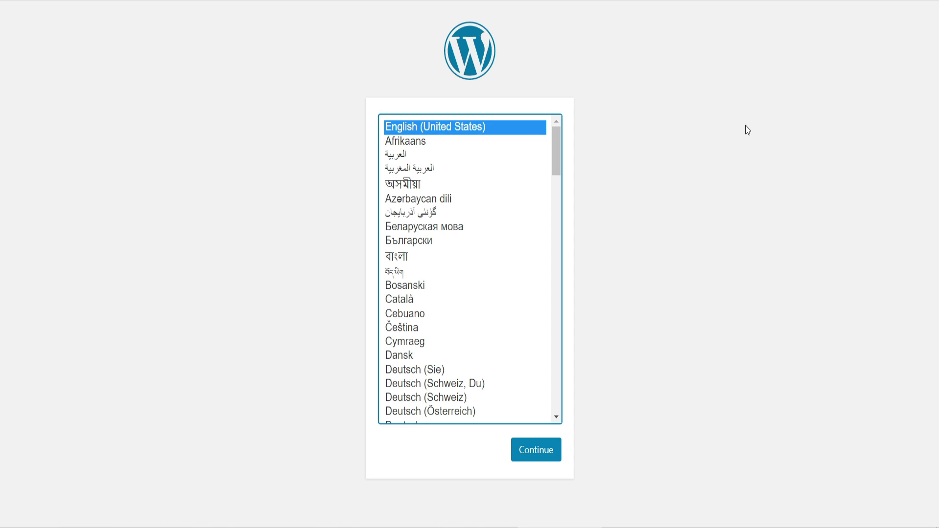
Step: Keep English (United States), proceed to database setup, and enter the magazine database name
left_click(543, 456)
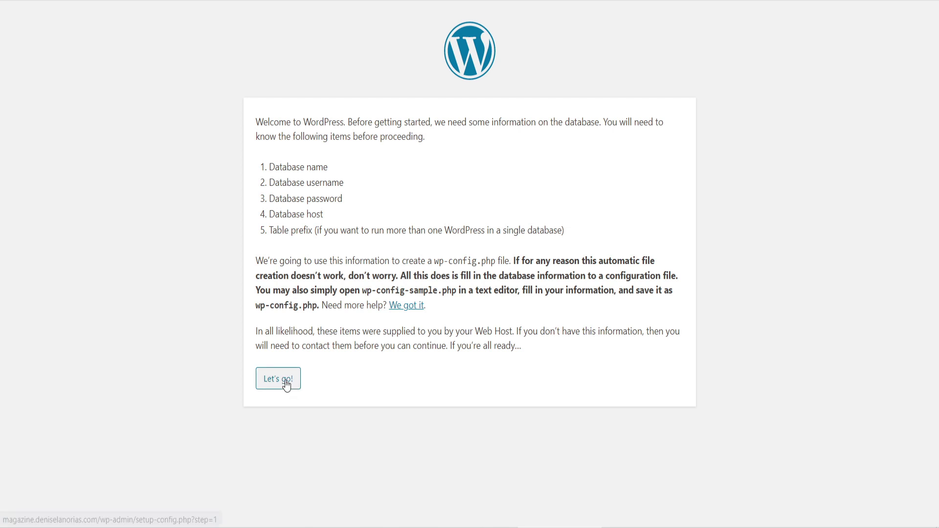
left_click(287, 385)
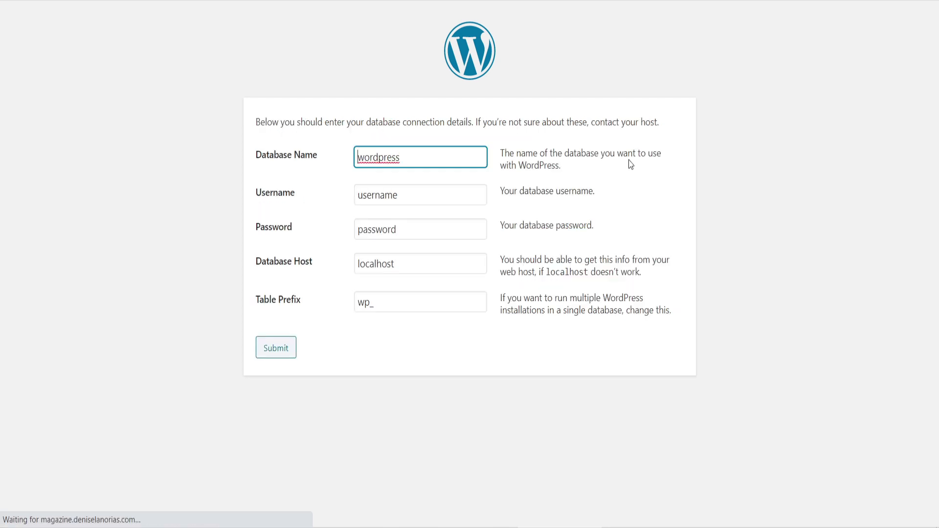
left_click_drag(407, 161, 343, 168)
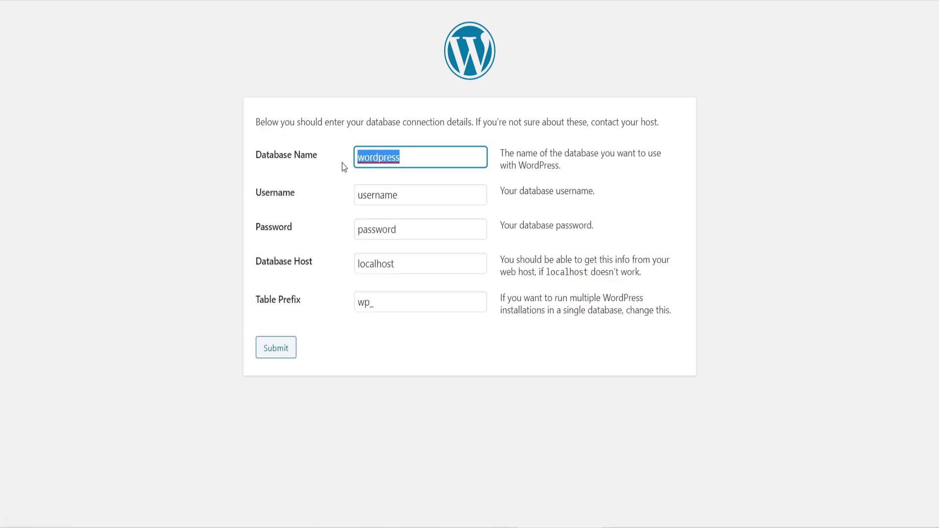
key("BackSpace")
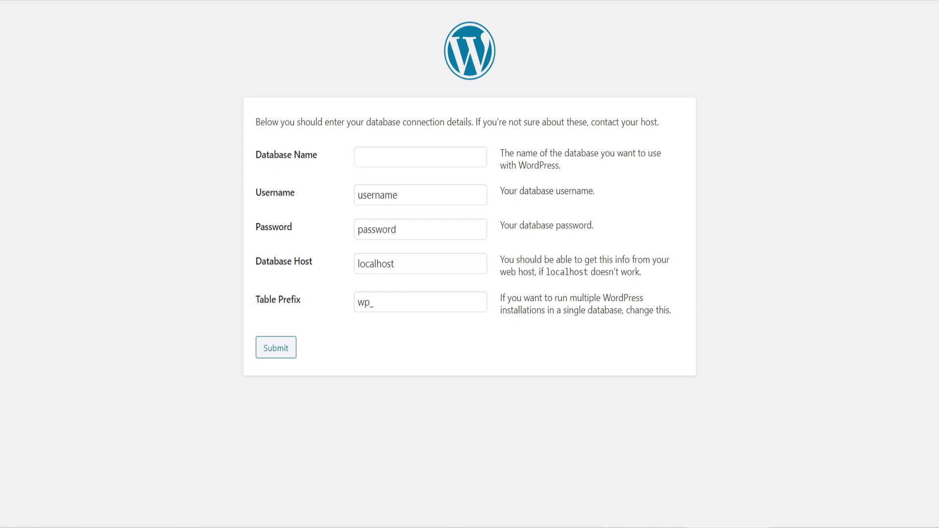
left_click(430, 160)
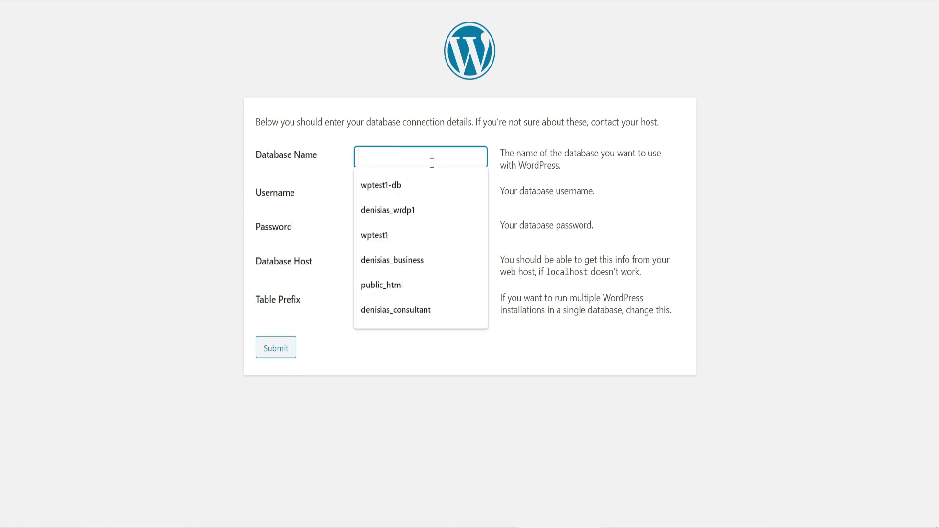
left_click(424, 195)
Step: Fill in the database username and password and submit the connection details
key("Tab")
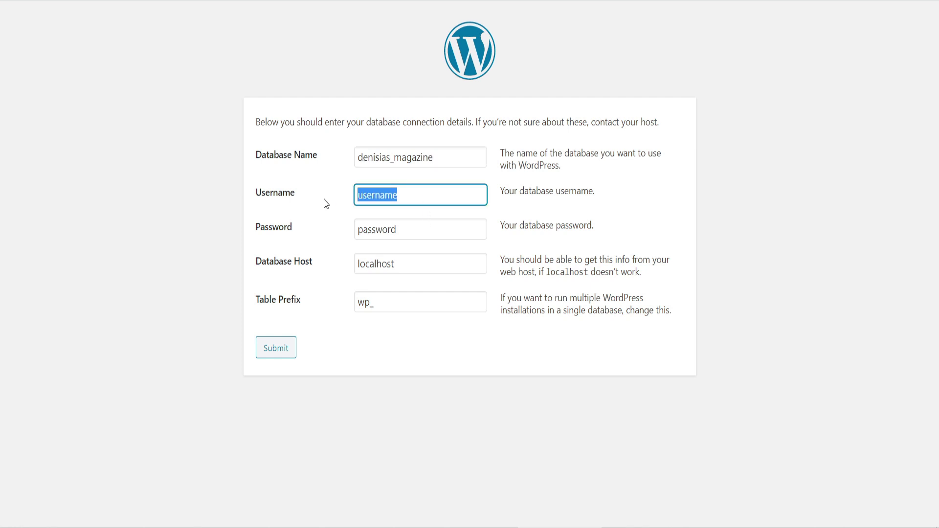
key("BackSpace")
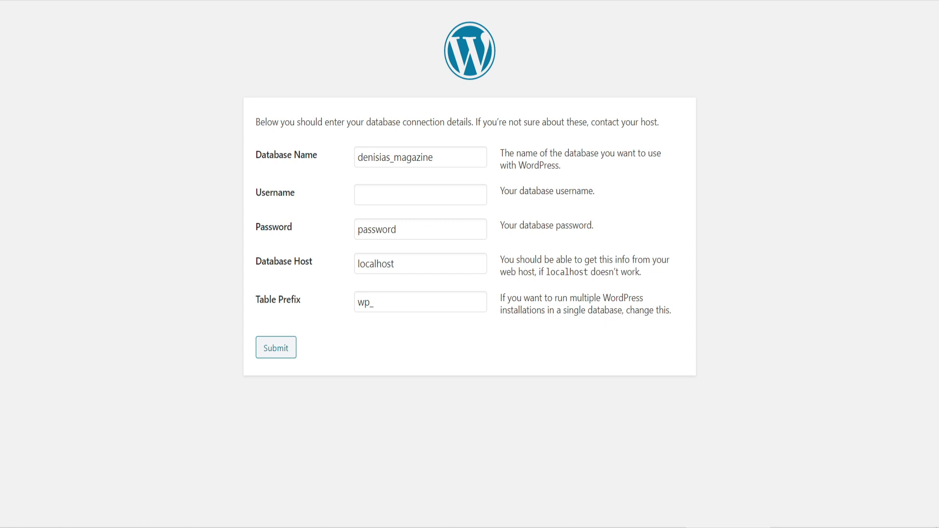
left_click(405, 199)
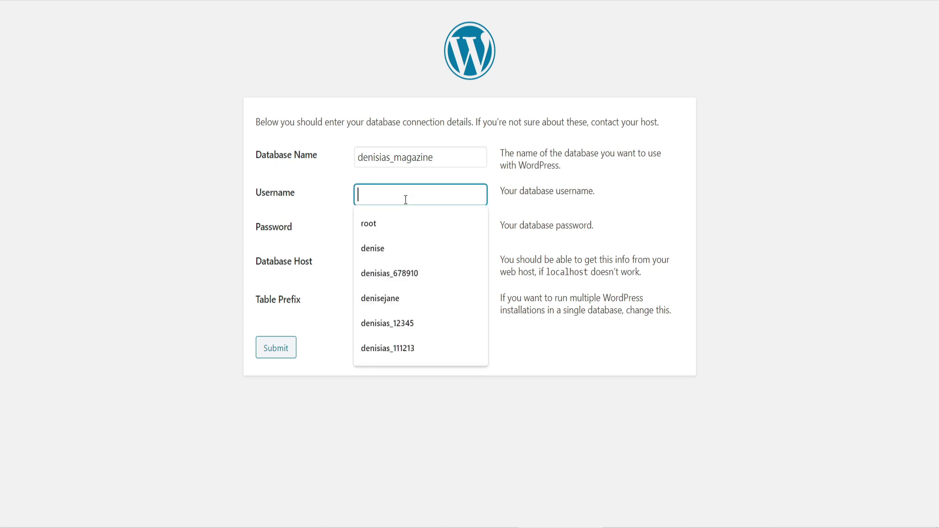
type("denisias_333435")
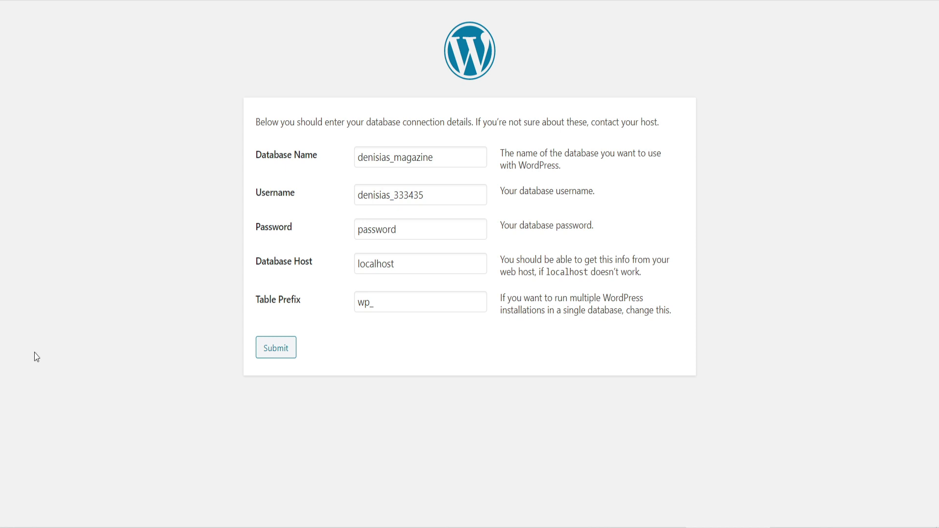
double_click(419, 233)
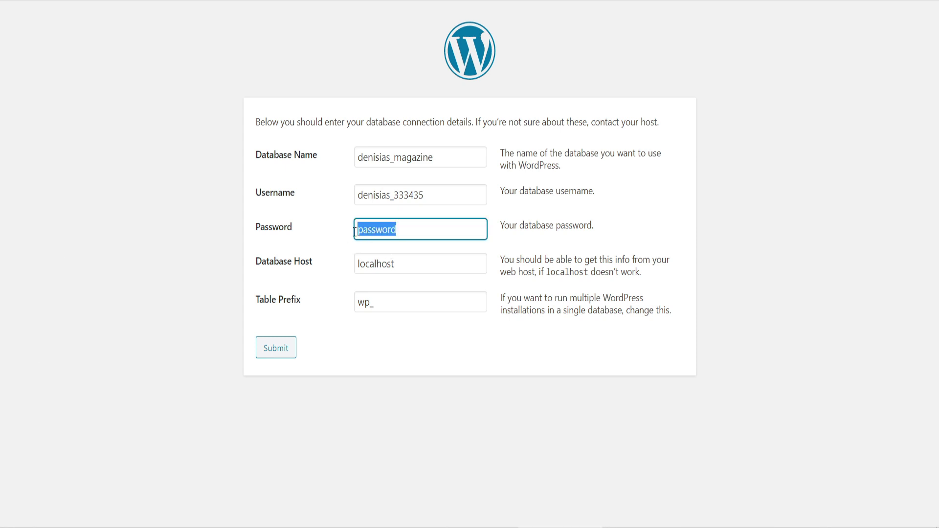
key("ctrl+v")
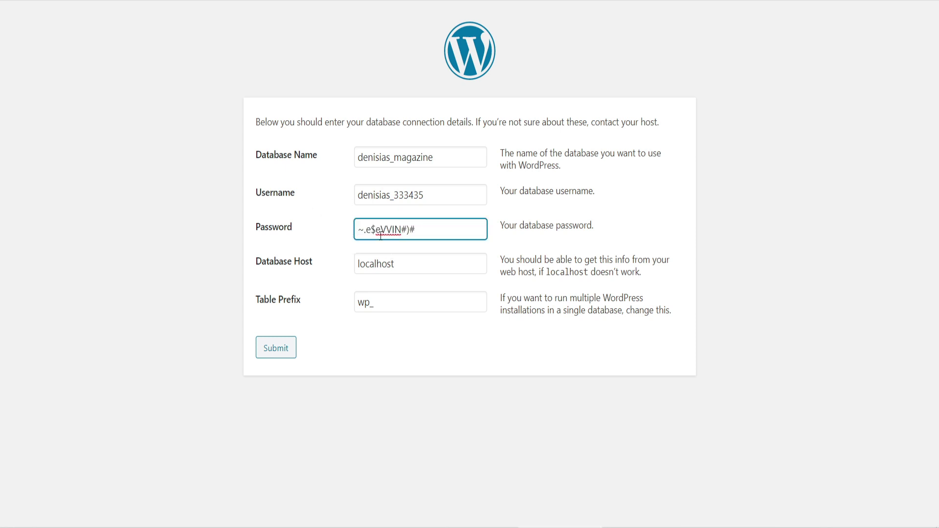
left_click(275, 353)
left_click(274, 354)
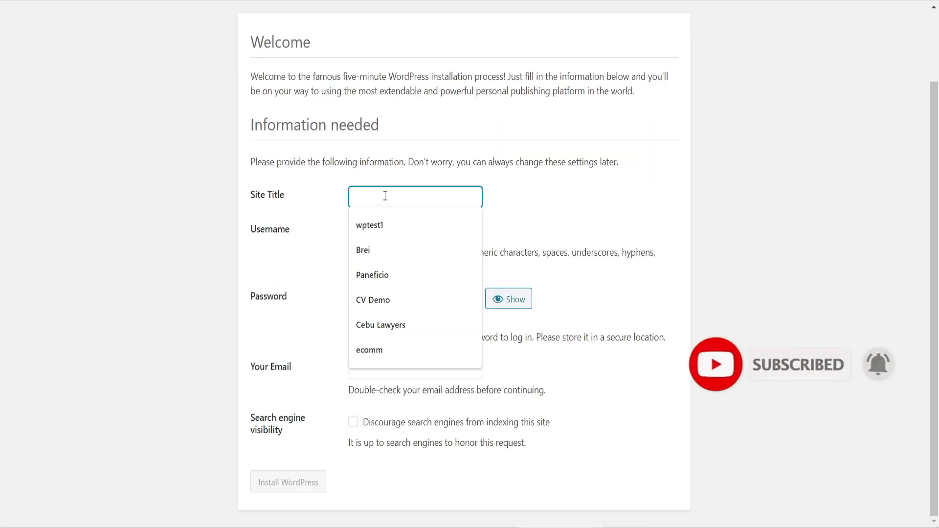
Step: Enter site title 'magazine', an admin username and a weak password, confirming its use
type("magazine")
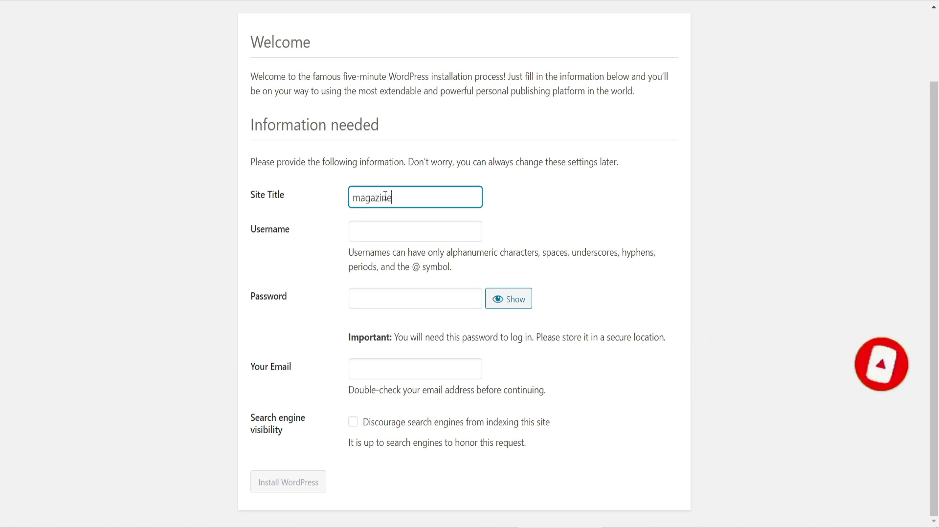
left_click(386, 238)
type("de")
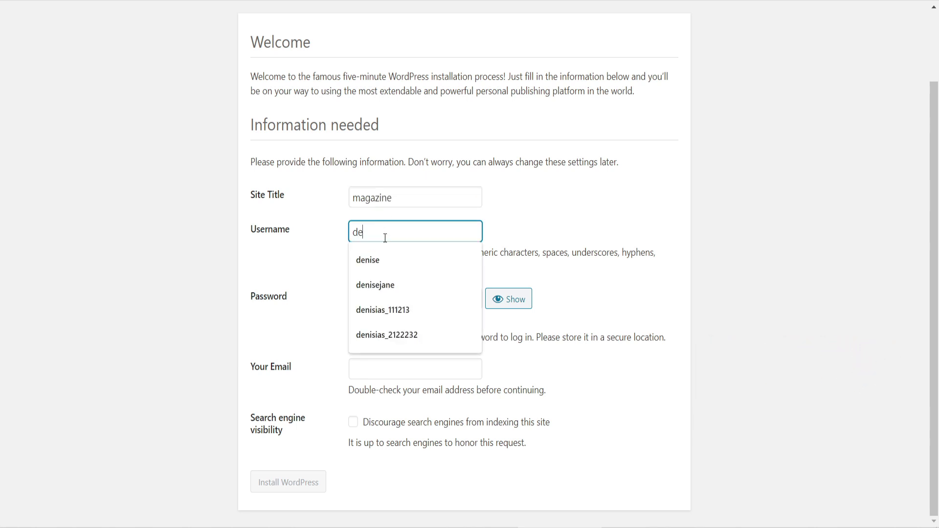
type("nise")
left_click(375, 258)
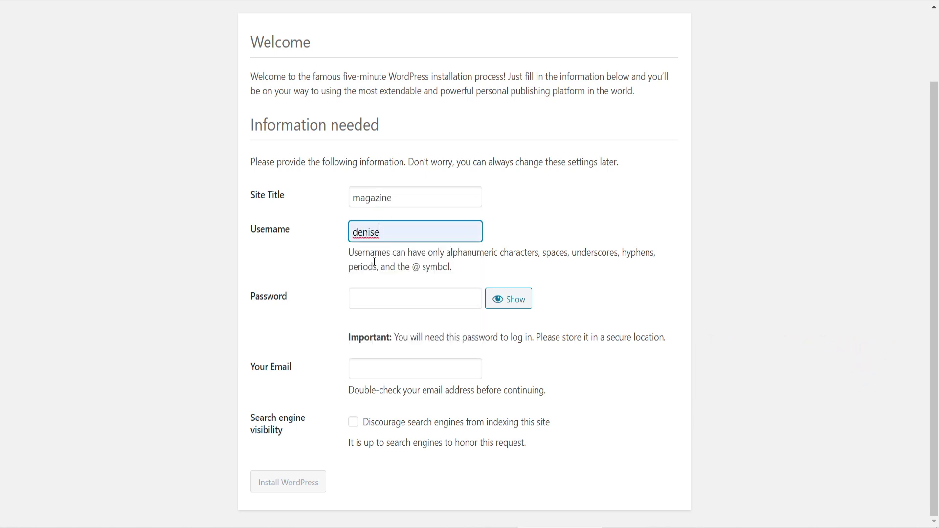
left_click(377, 297)
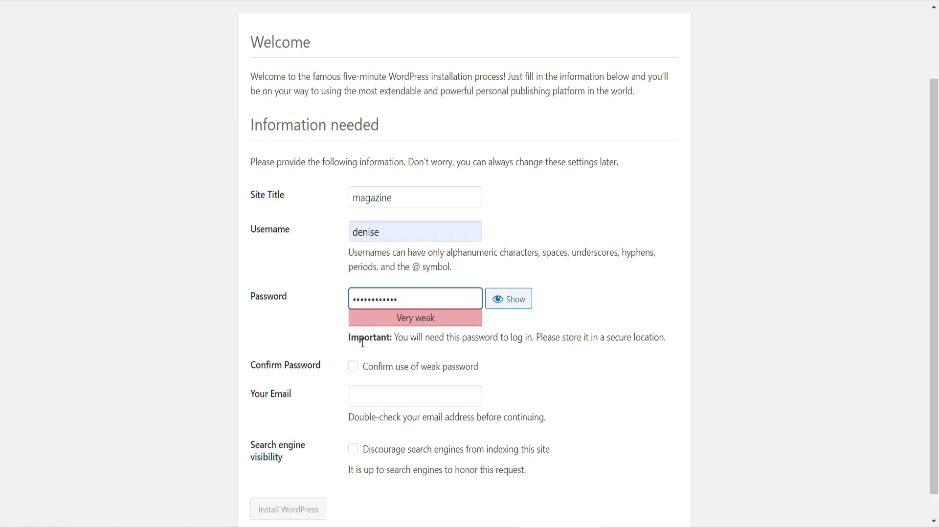
left_click(354, 371)
Step: Fill in the admin e-mail and install WordPress
left_click(359, 396)
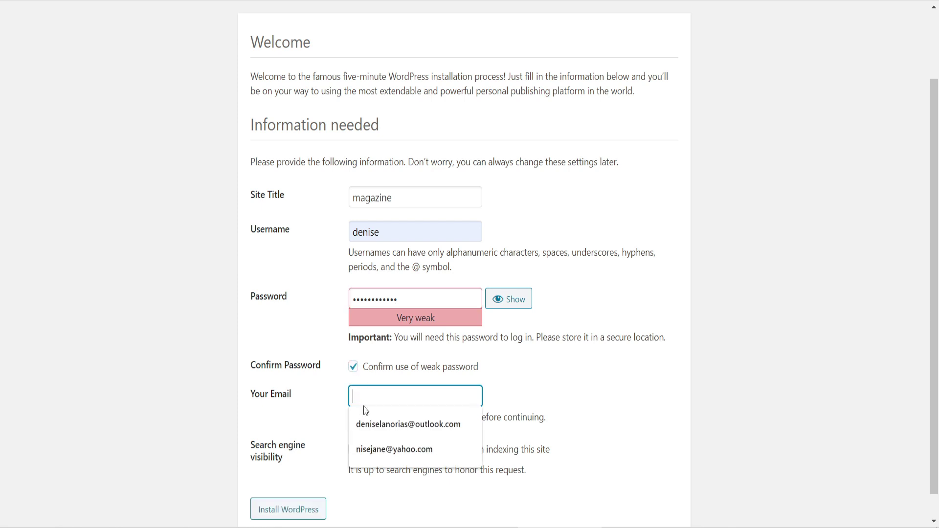
left_click(367, 417)
scroll(367, 417, "down", 1)
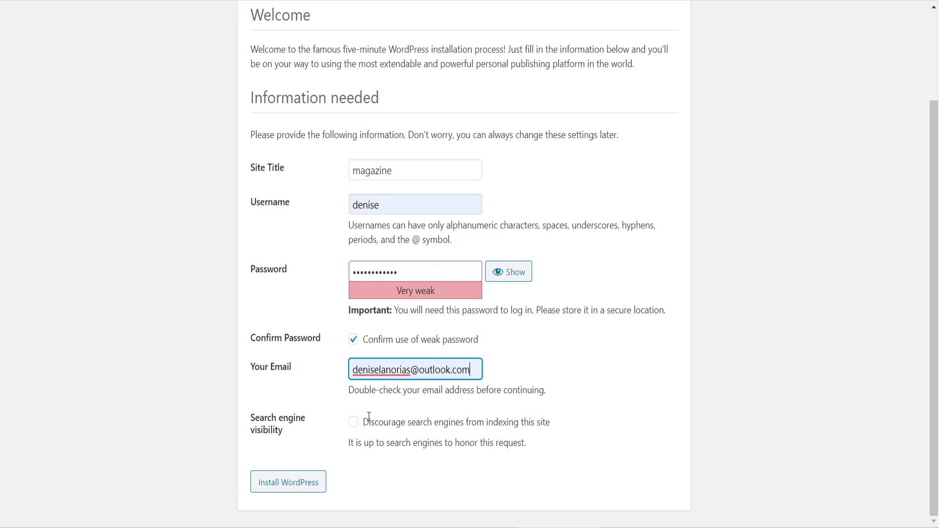
left_click(288, 483)
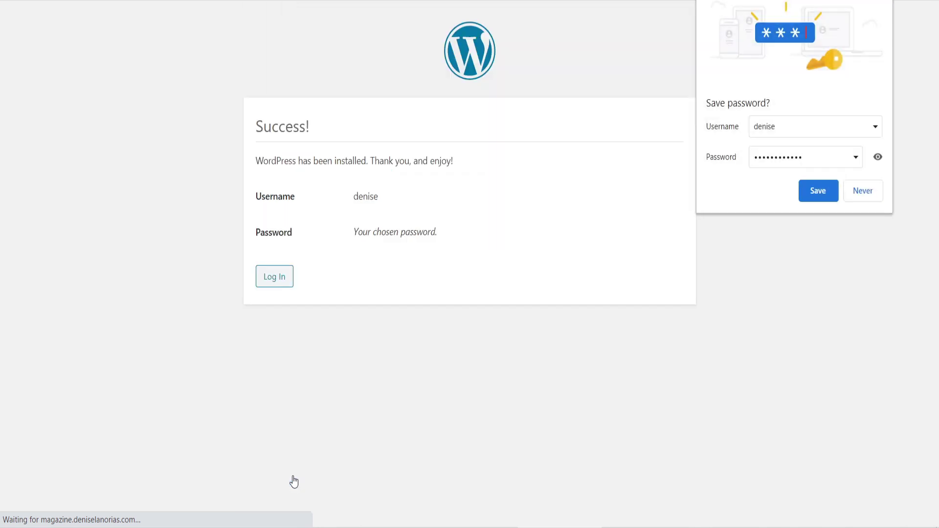
Step: Log in to the magazine site with the new admin username and password, dismissing Chrome's password prompts
left_click(581, 157)
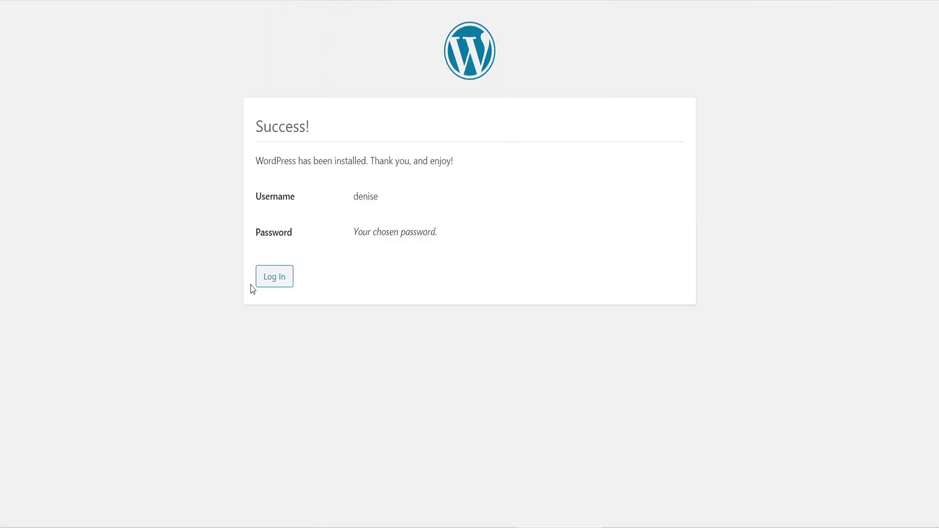
left_click(266, 281)
left_click(425, 214)
type("denise")
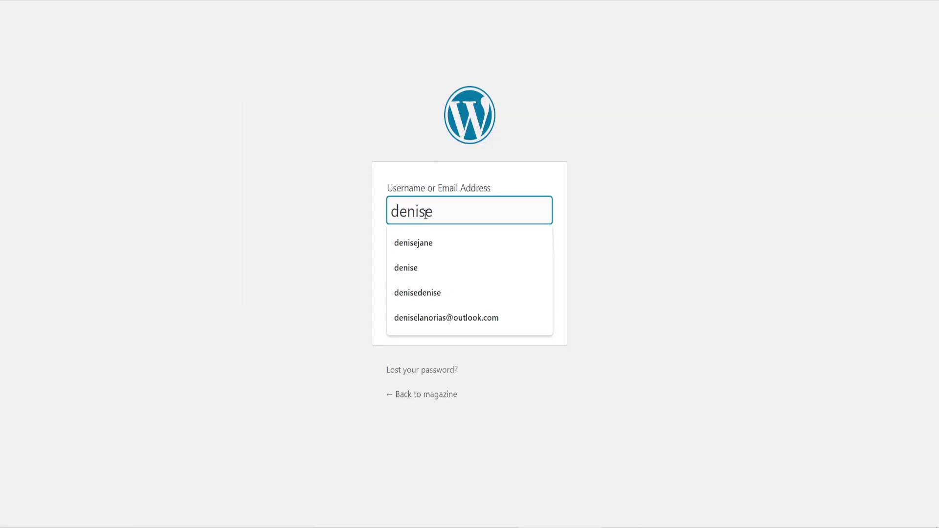
key("Tab")
type("••••••••••••")
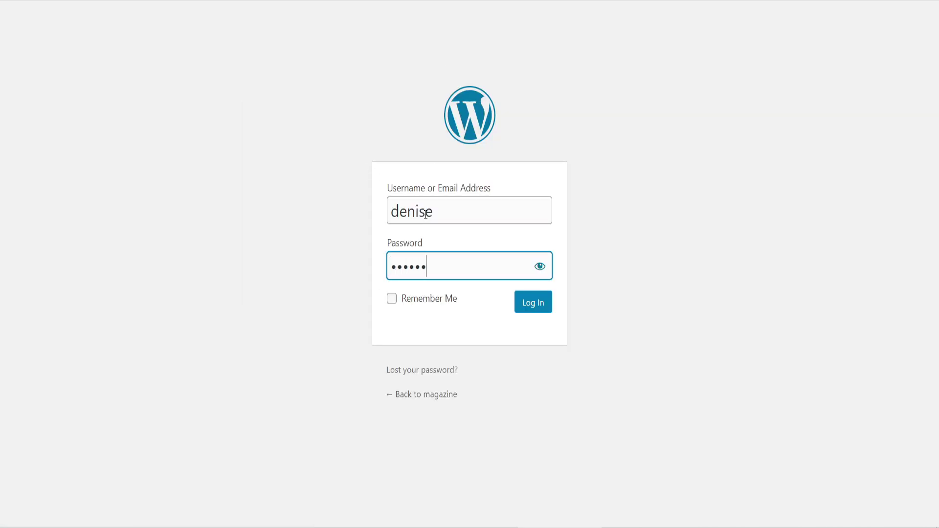
left_click(525, 306)
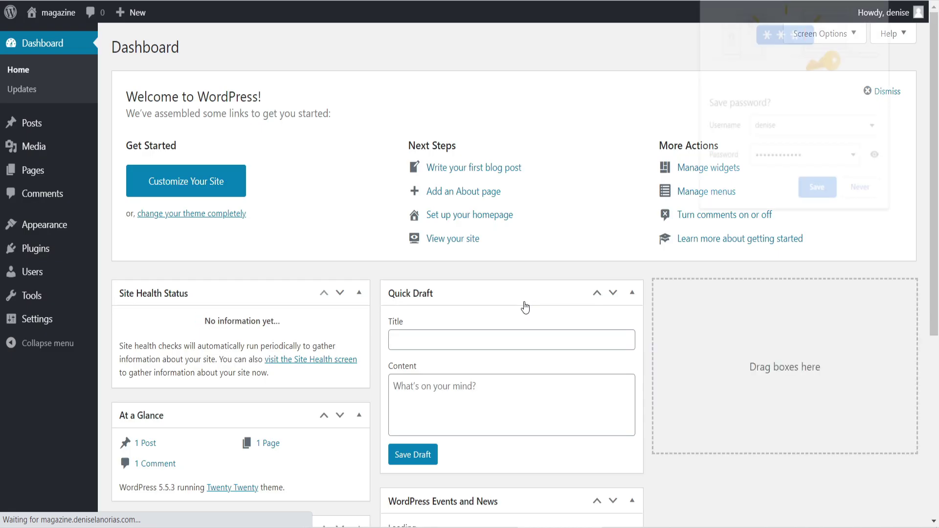
left_click(575, 155)
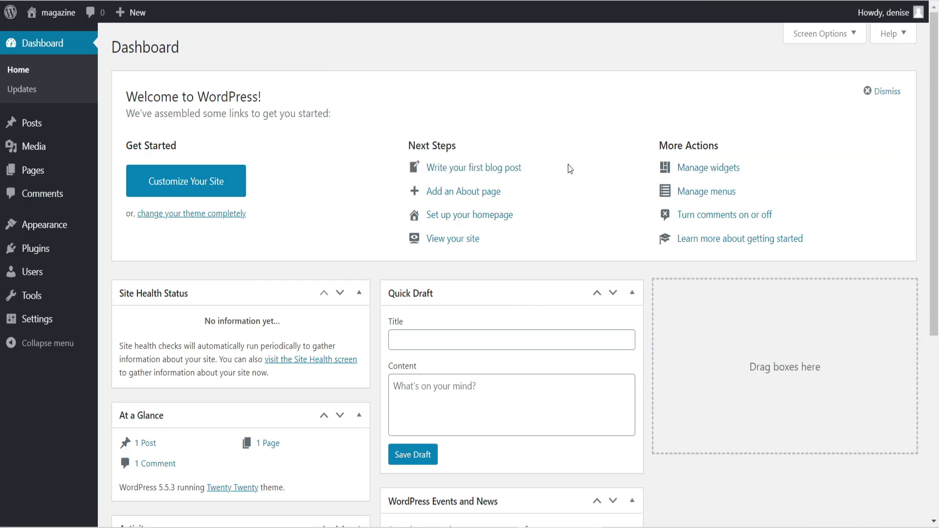